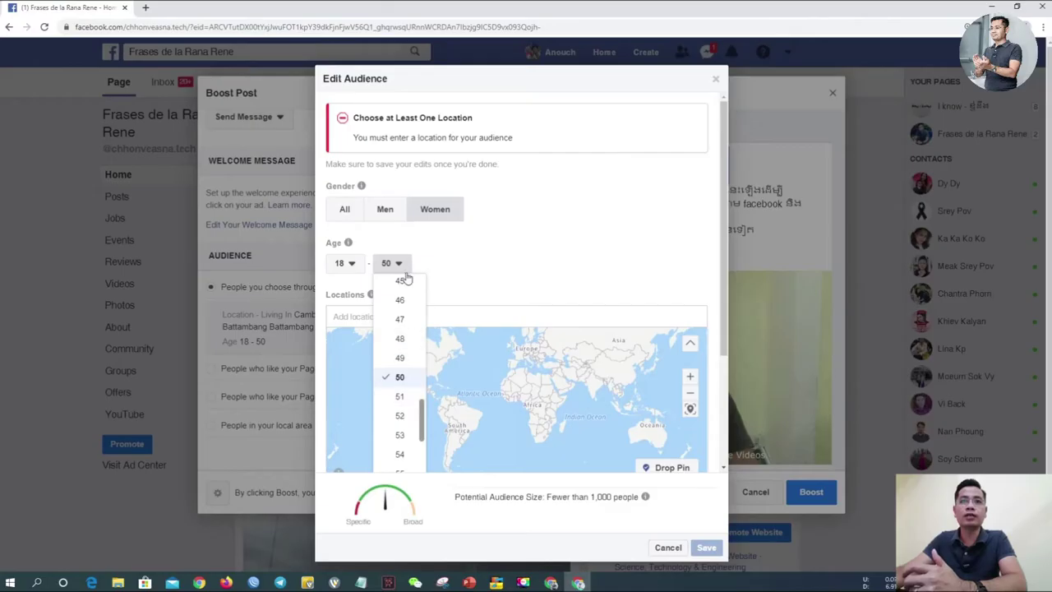
# Step: Keep 50 as the maximum age for the women-only audience
pyautogui.click(483, 264)
# Step: Switch the gender to All, then add and remove Phnom Penh as a location
pyautogui.click(342, 208)
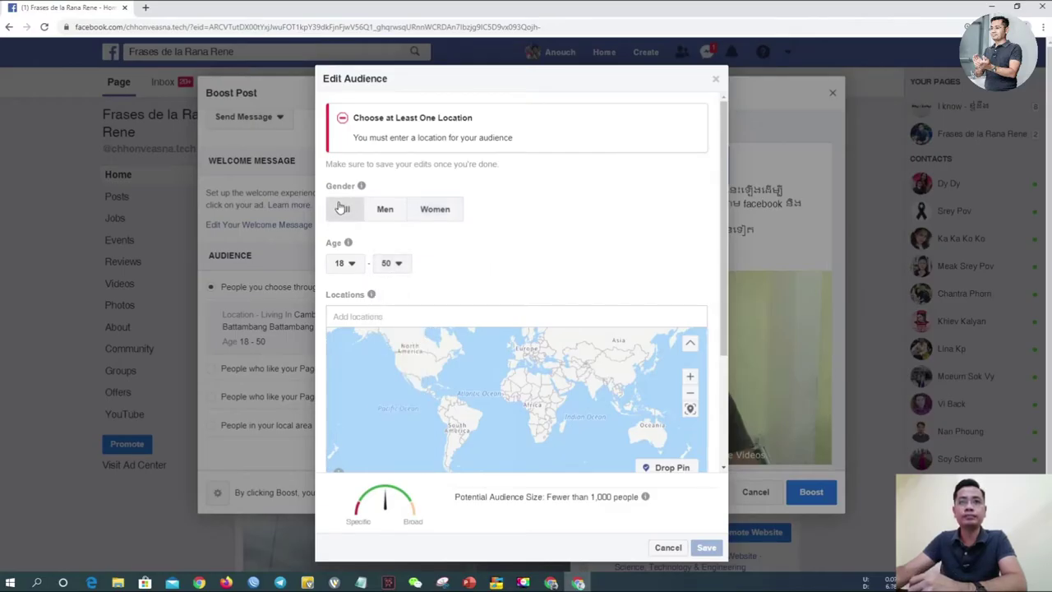
pyautogui.click(419, 319)
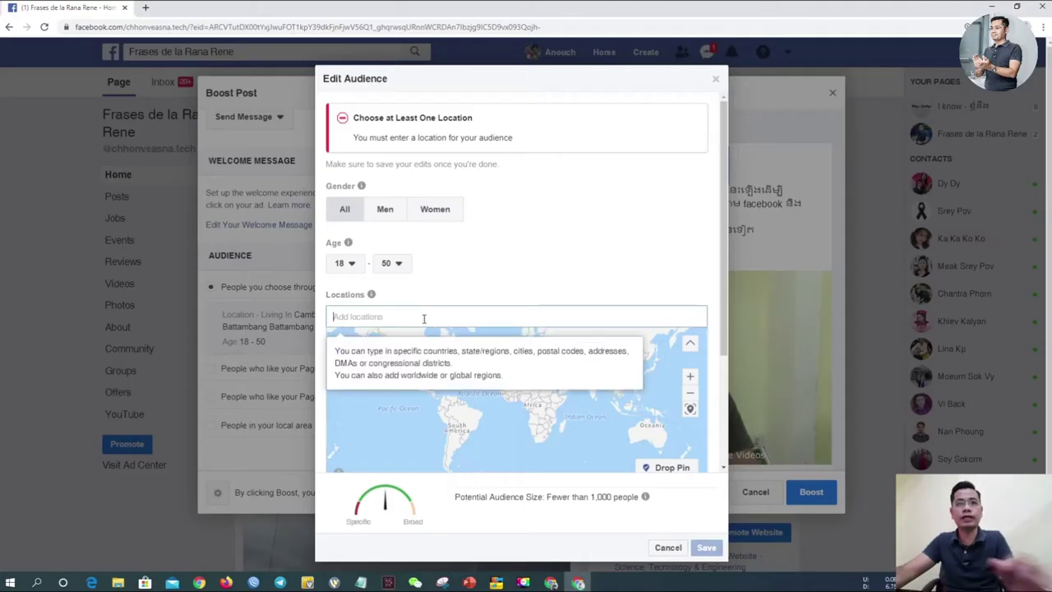
pyautogui.write('phno')
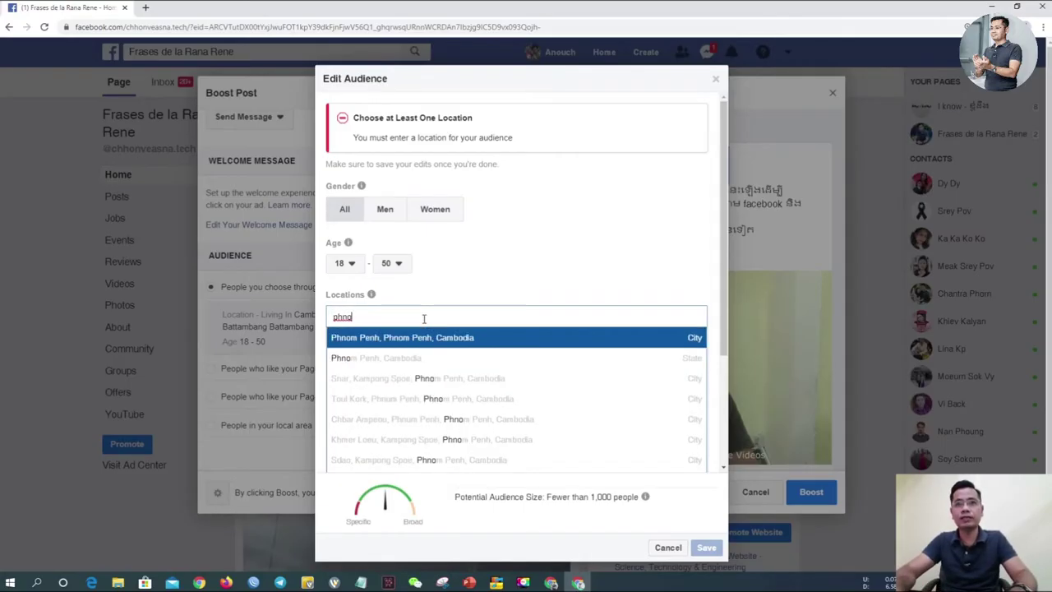
pyautogui.press('Return')
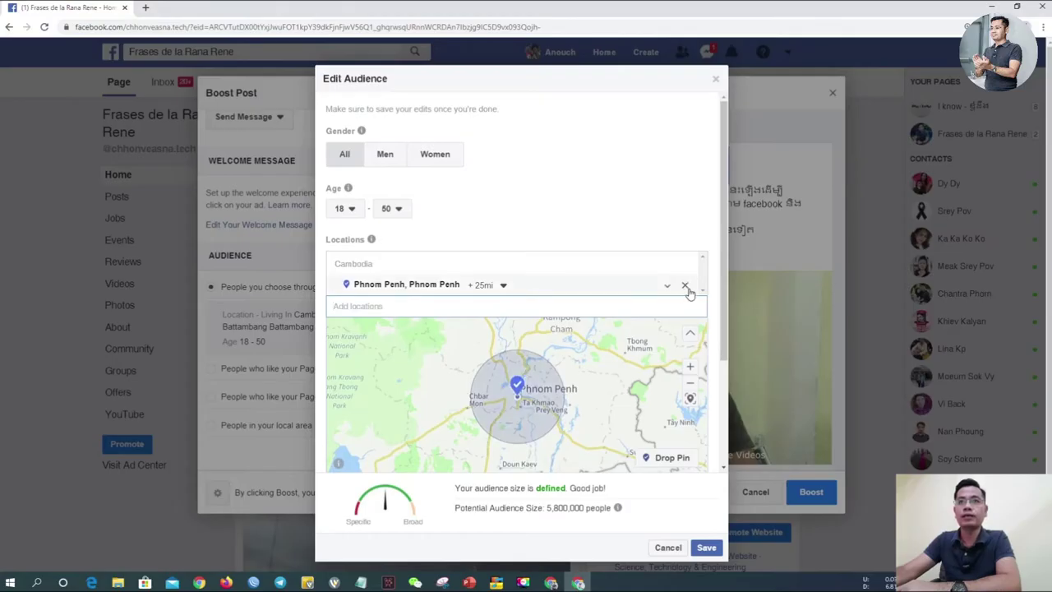
pyautogui.click(685, 285)
# Step: Add Cambodia as the audience location and save the audience
pyautogui.click(409, 319)
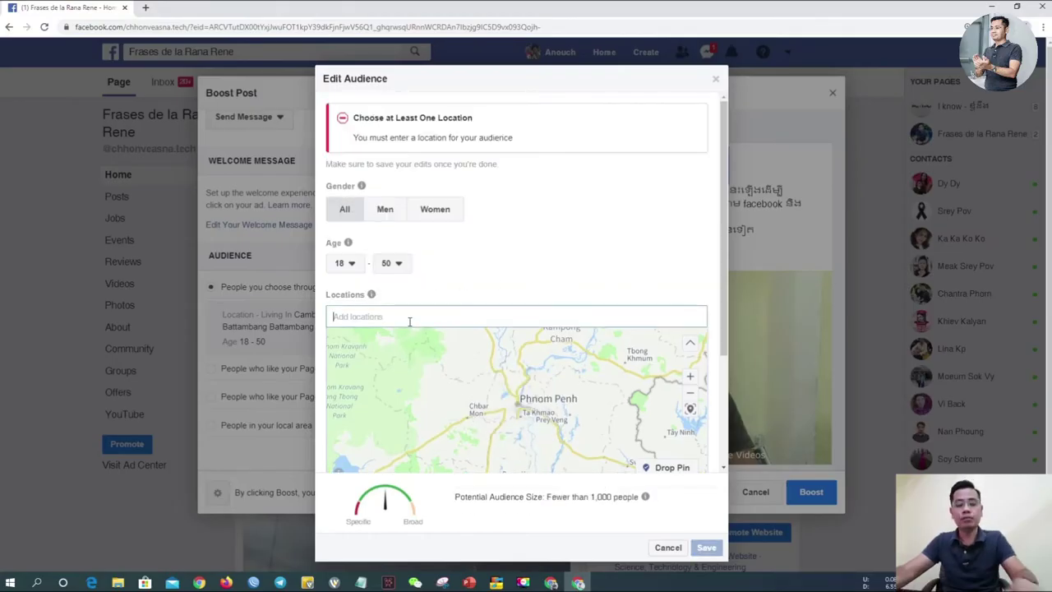
pyautogui.write('Cambodia')
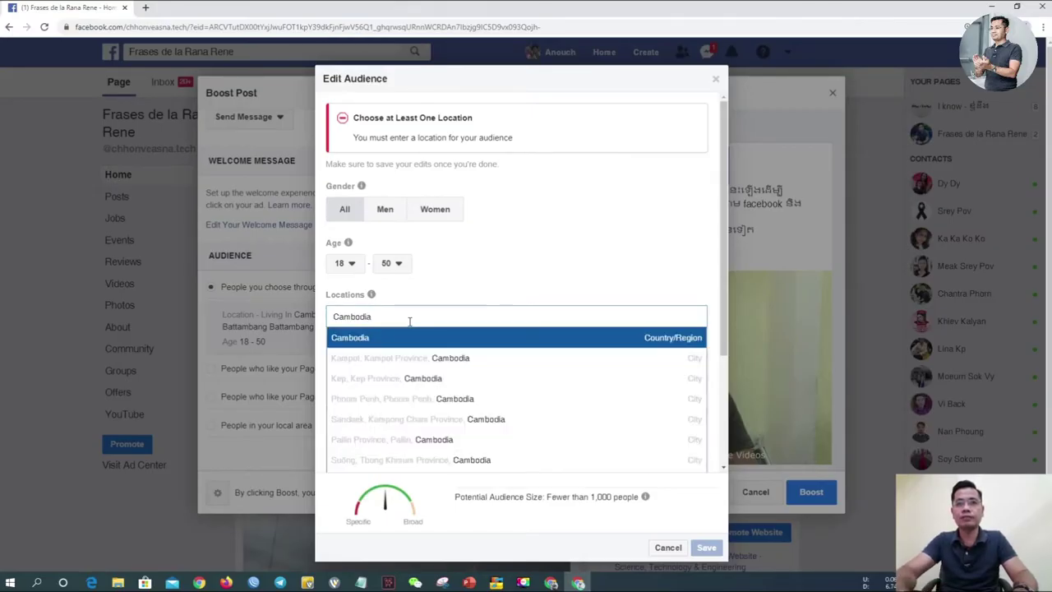
pyautogui.press('Return')
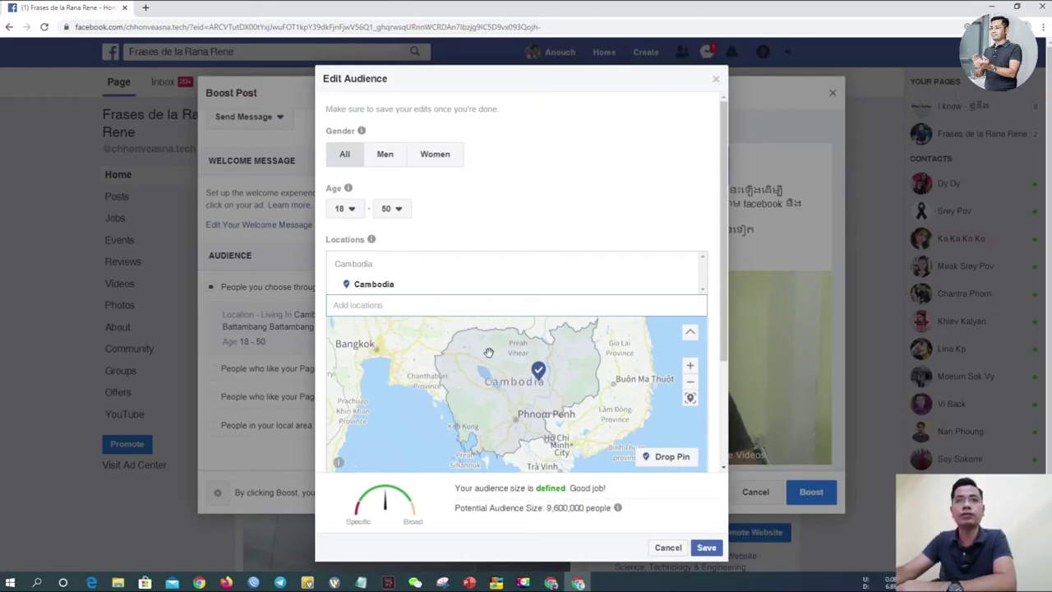
pyautogui.click(707, 548)
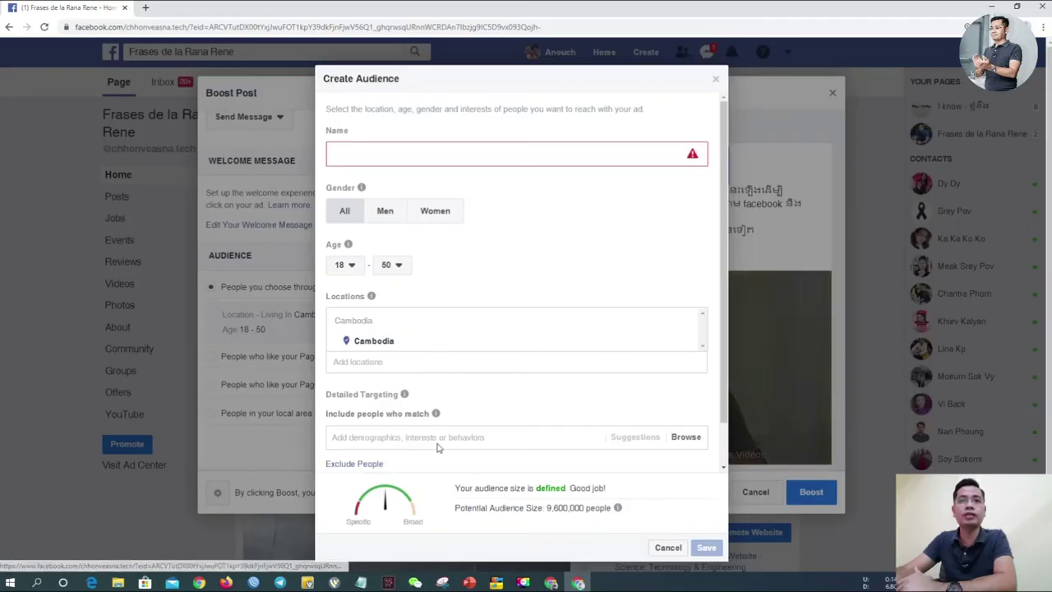
# Step: Start a new saved audience and browse its Detailed Targeting categories
pyautogui.click(435, 444)
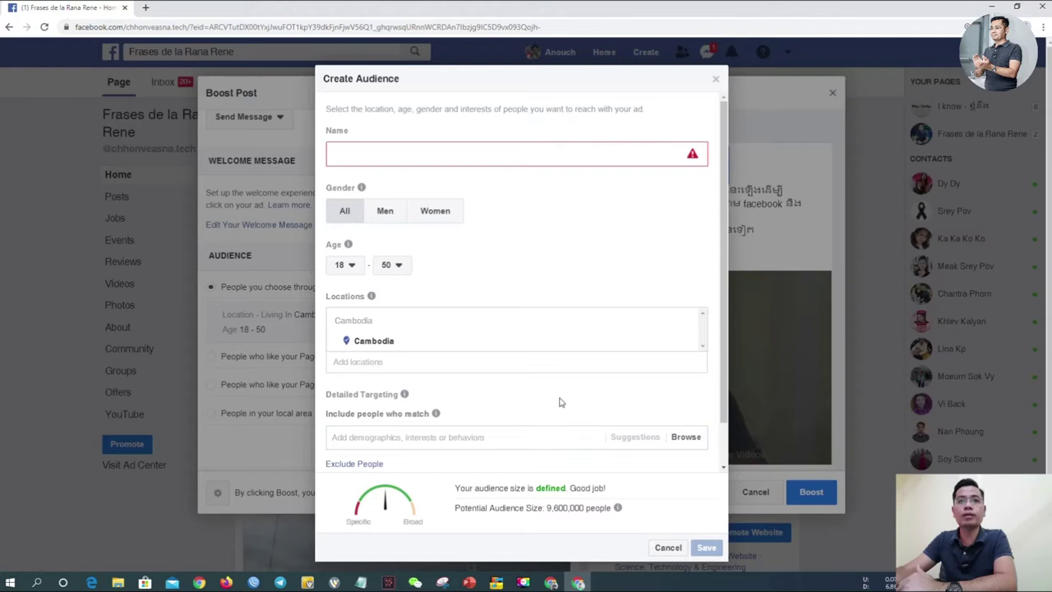
pyautogui.scroll(-2, 560, 402)
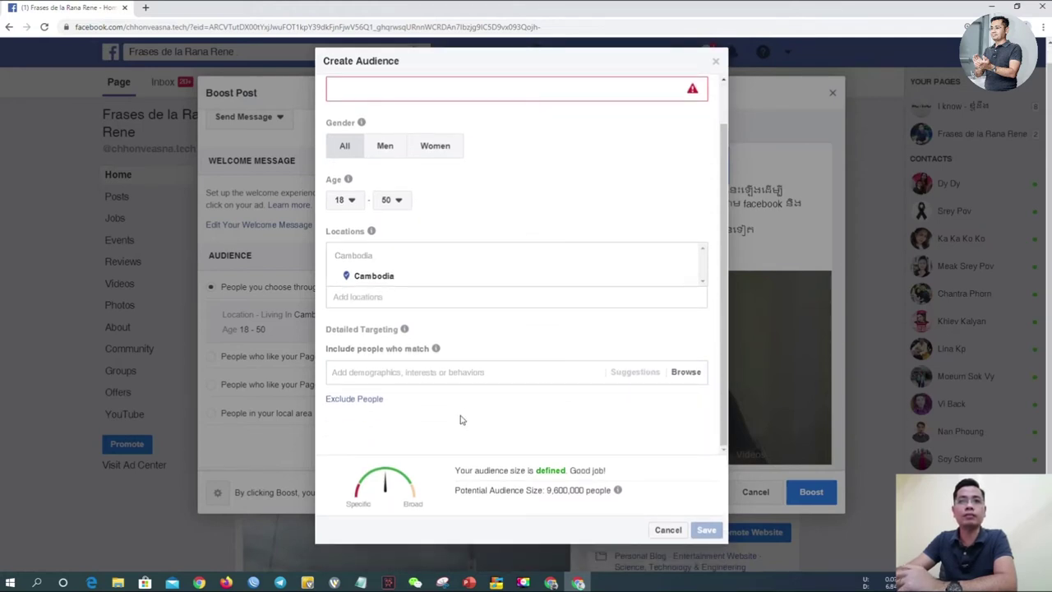
pyautogui.click(492, 373)
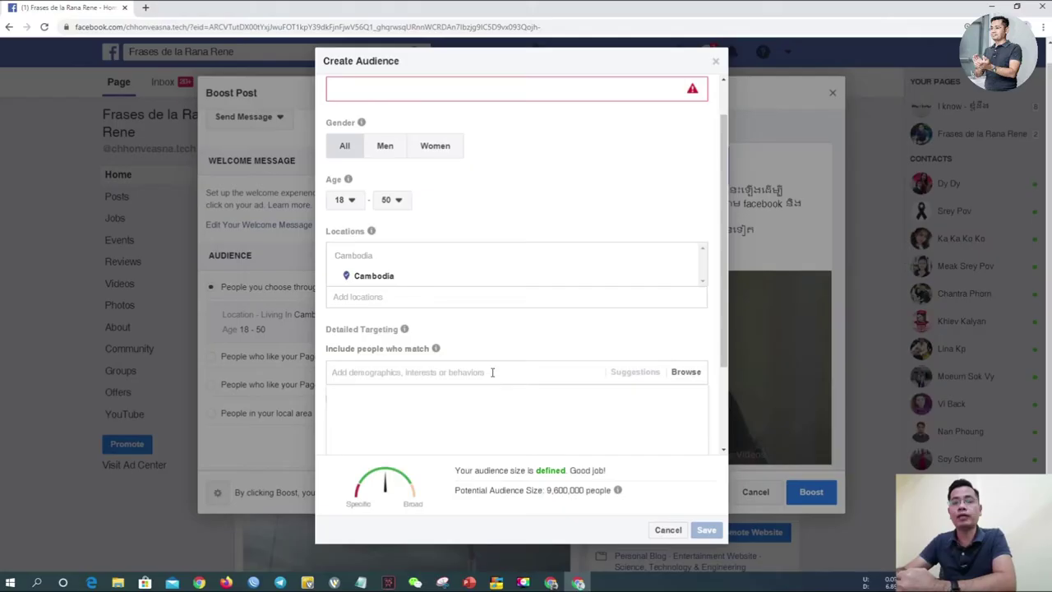
pyautogui.click(493, 372)
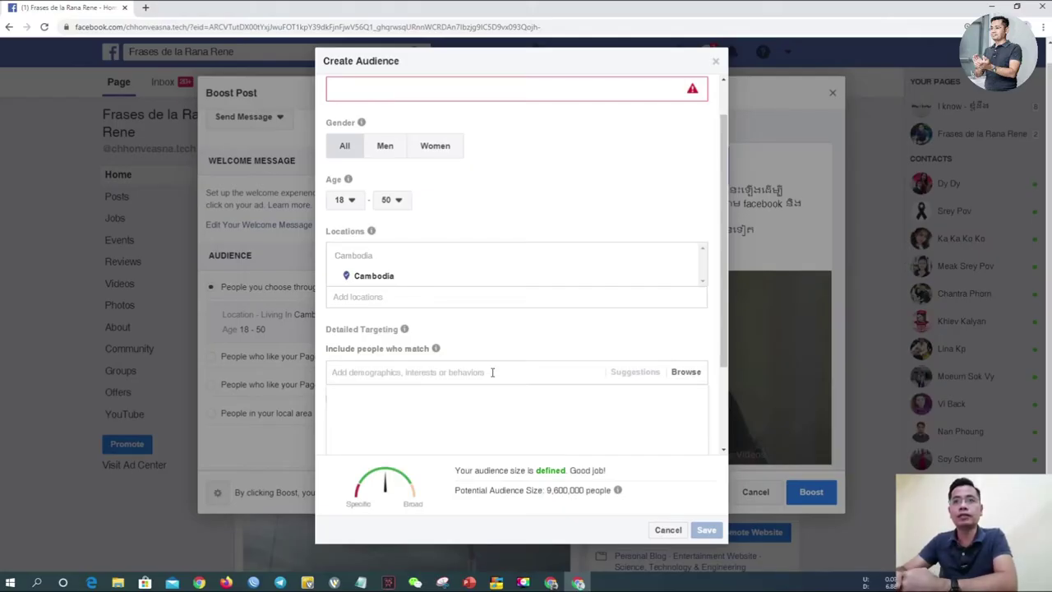
pyautogui.click(676, 374)
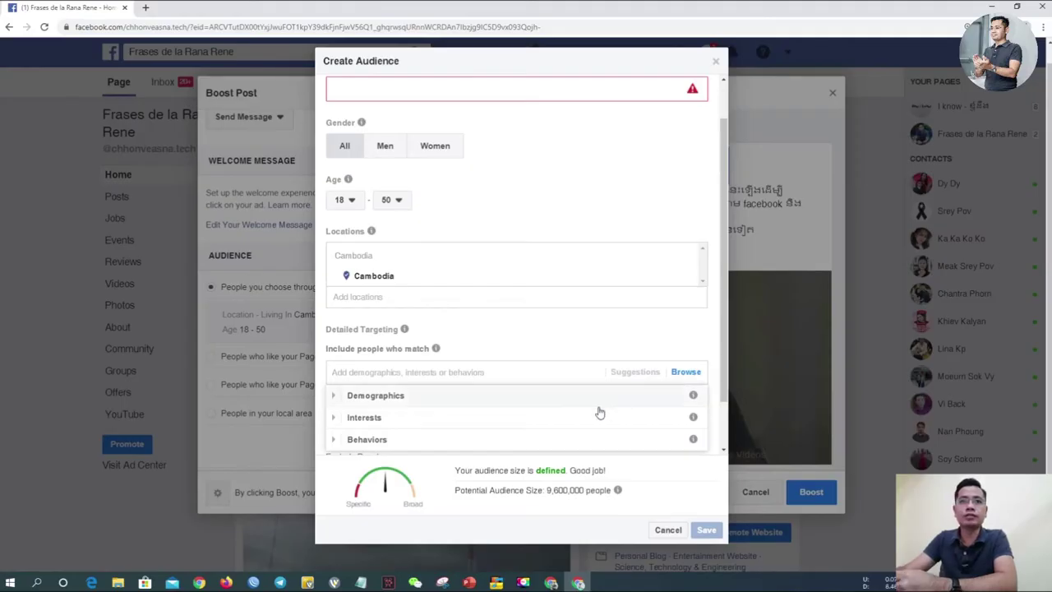
pyautogui.scroll(-1, 573, 425)
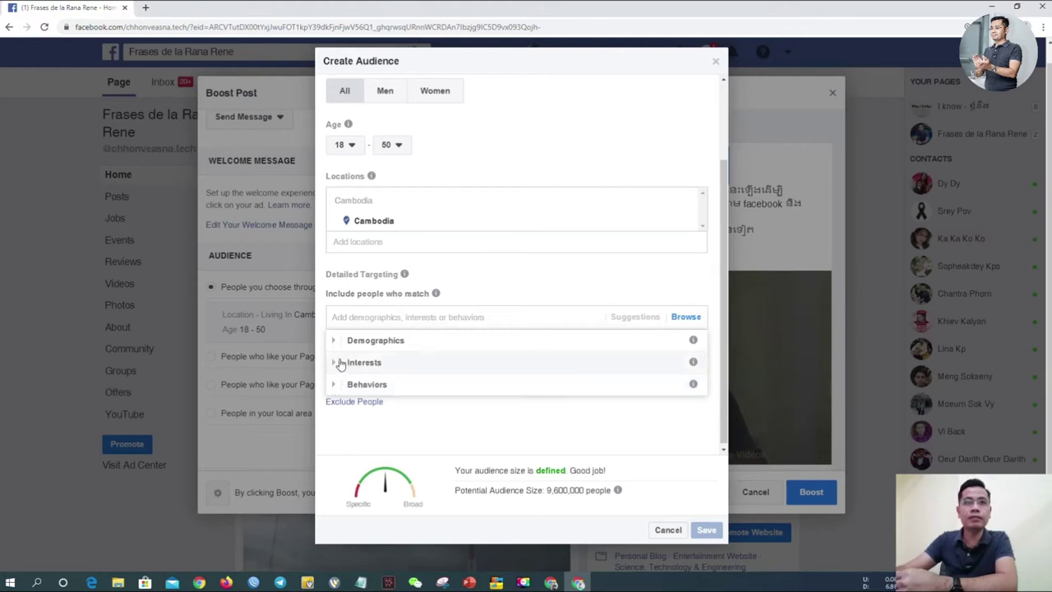
pyautogui.click(336, 365)
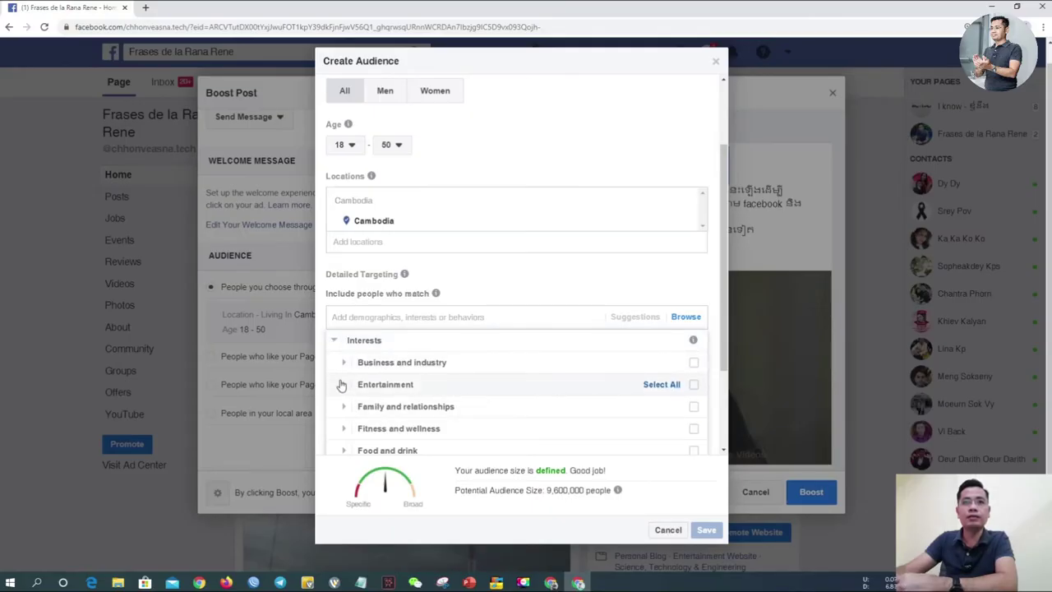
pyautogui.scroll(-1, 341, 386)
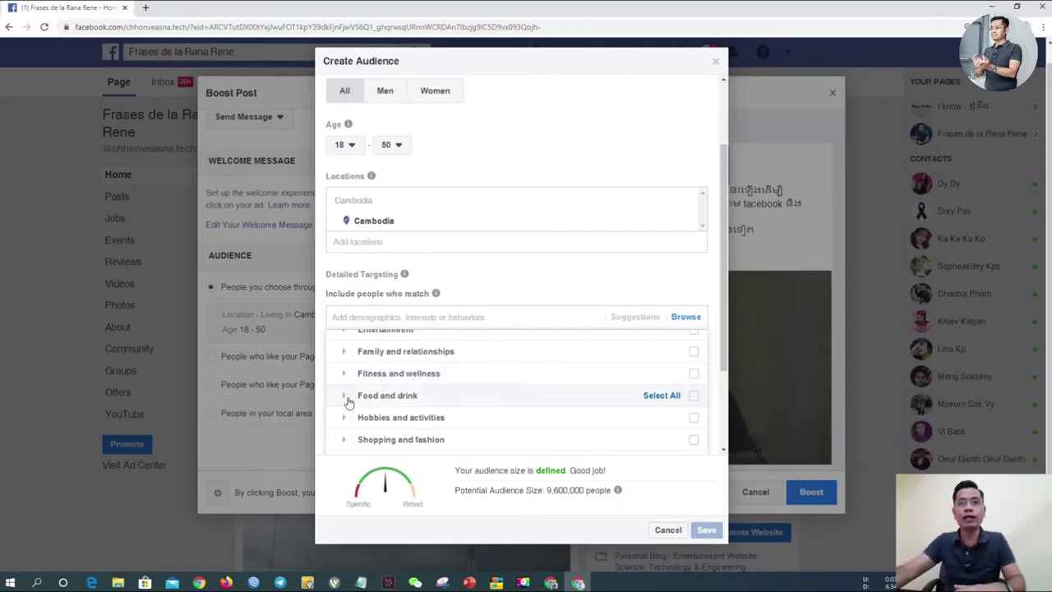
pyautogui.click(695, 398)
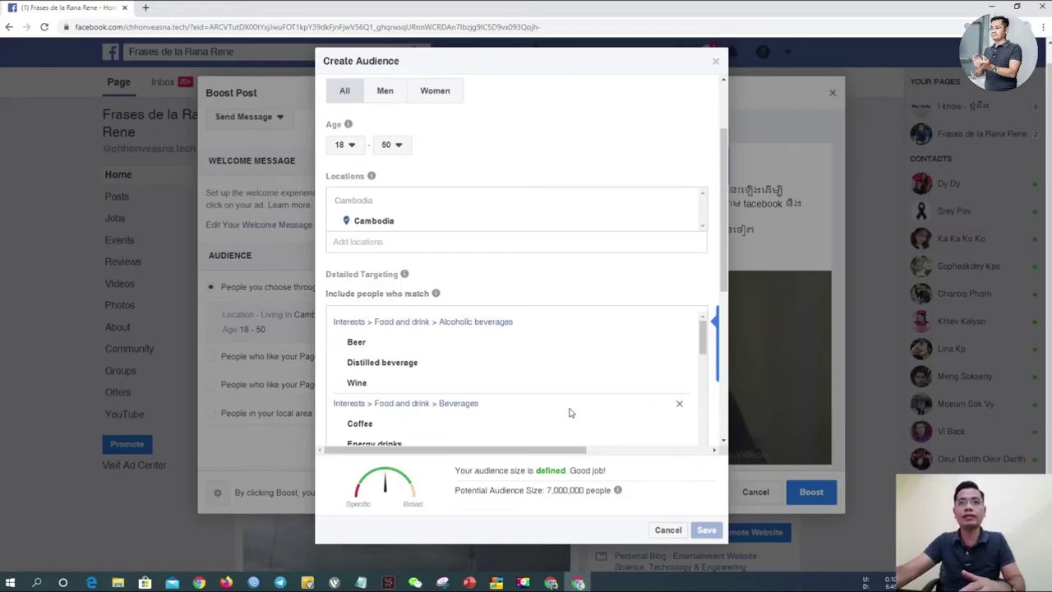
pyautogui.click(422, 386)
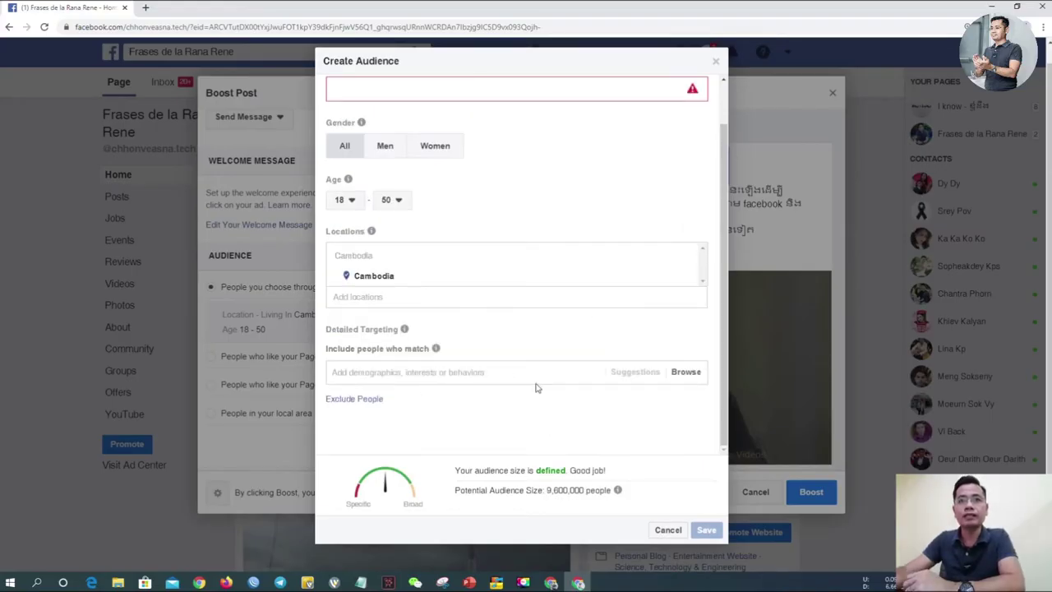
pyautogui.click(683, 381)
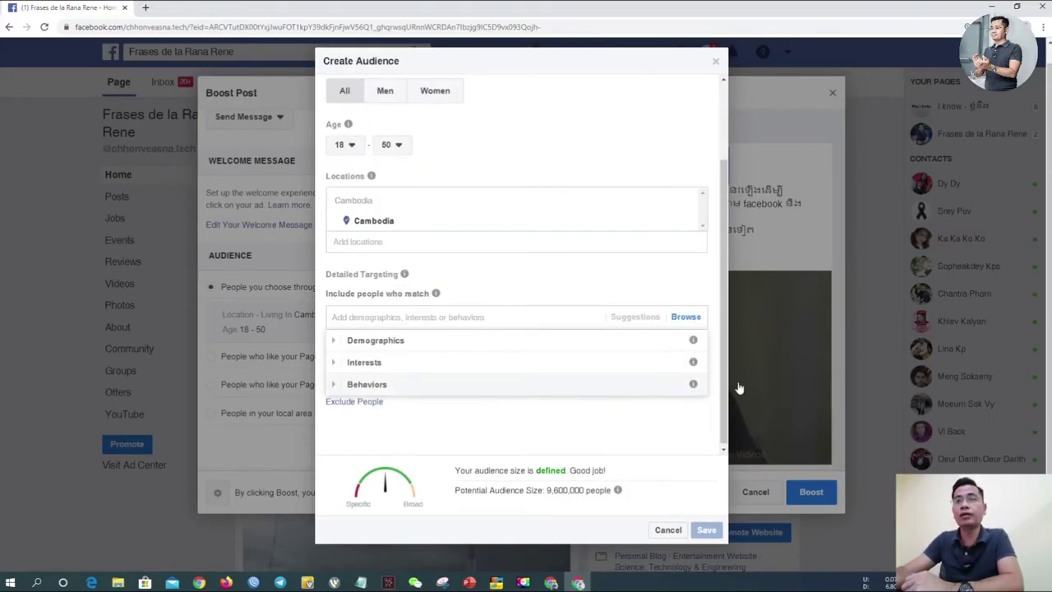
pyautogui.click(337, 362)
pyautogui.scroll(-2, 403, 383)
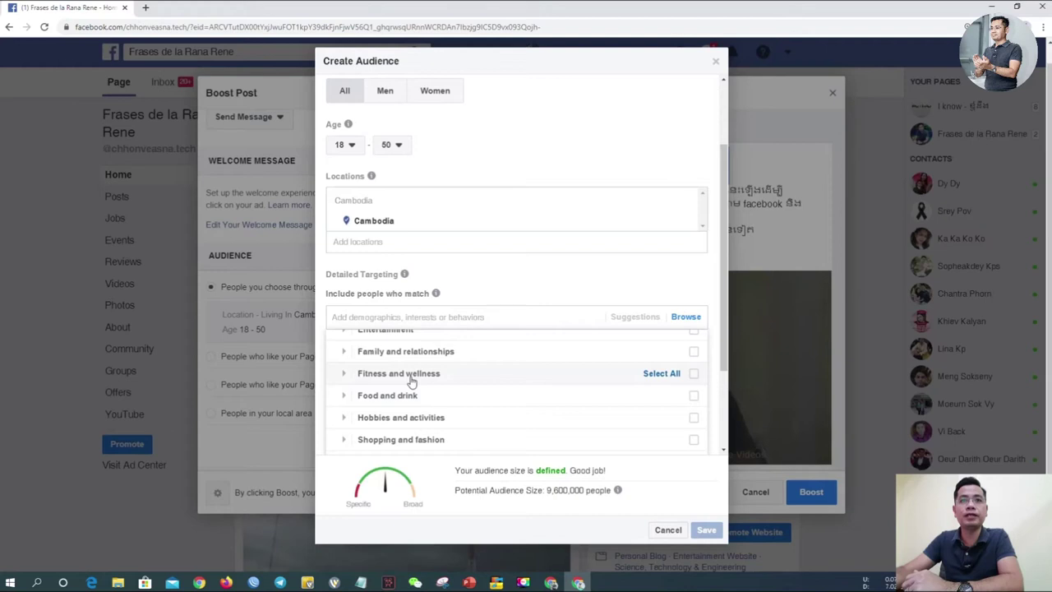
pyautogui.scroll(1, 411, 387)
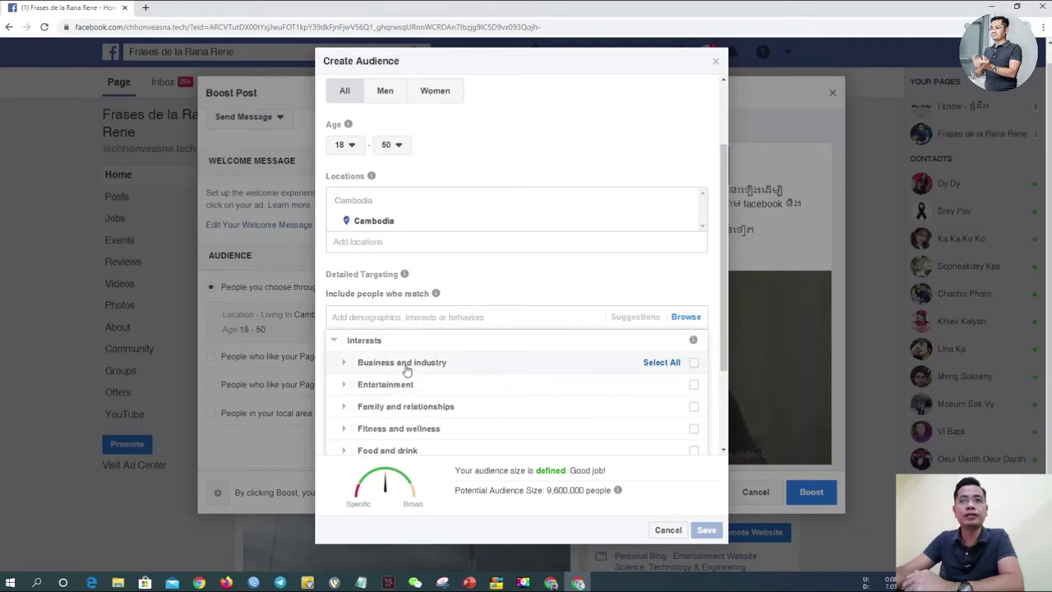
pyautogui.click(346, 363)
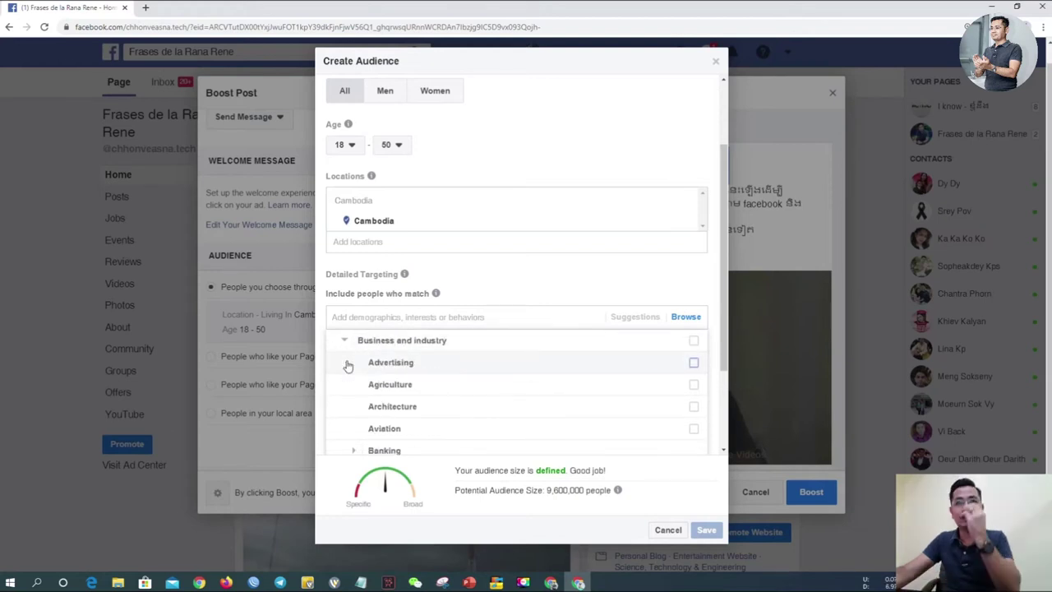
pyautogui.scroll(-1, 411, 422)
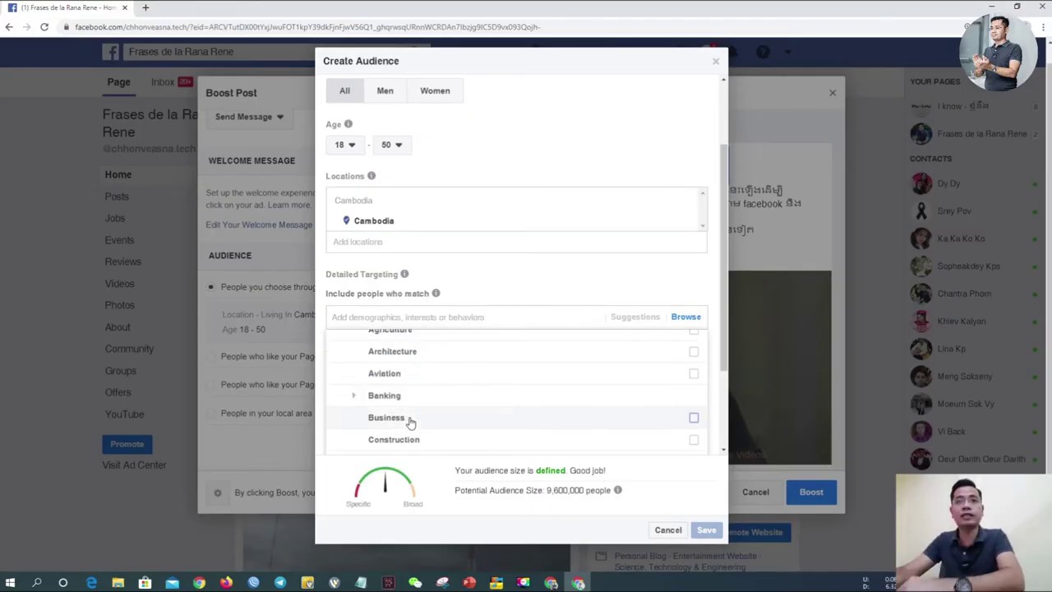
pyautogui.scroll(-1, 486, 447)
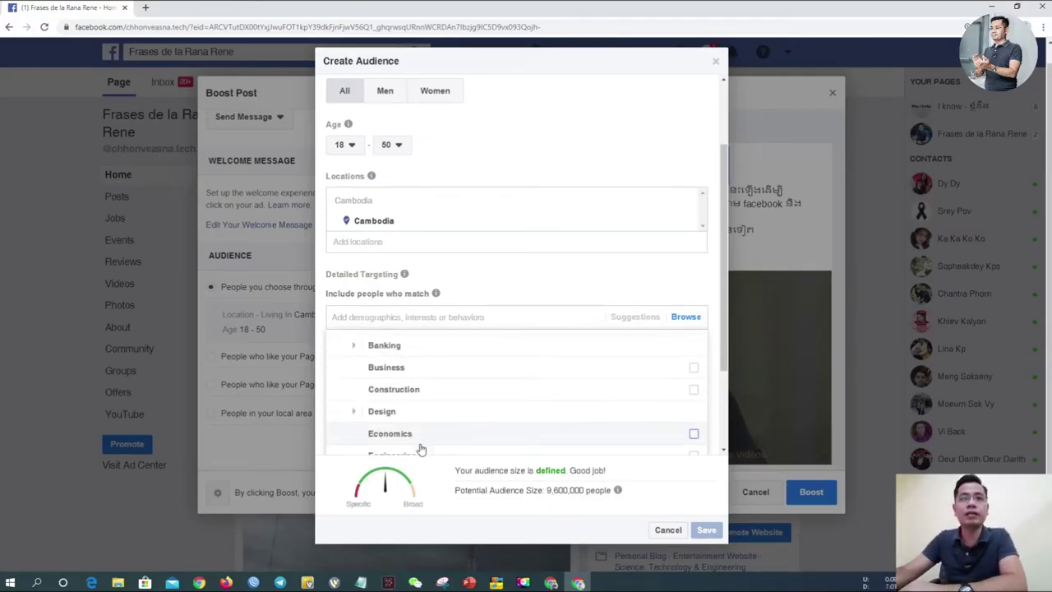
pyautogui.scroll(-2, 425, 414)
pyautogui.scroll(-3, 425, 416)
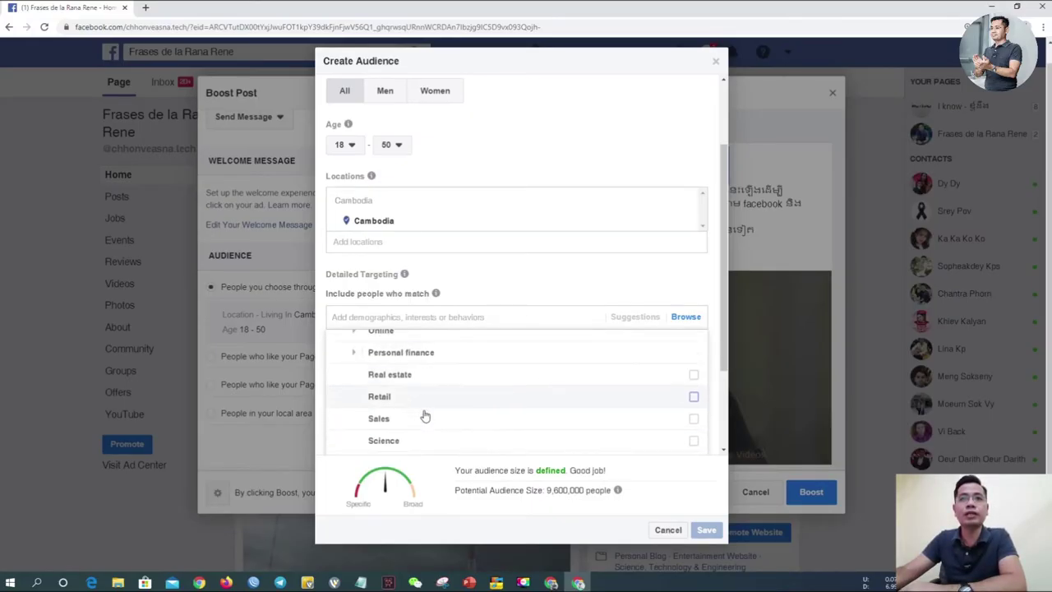
pyautogui.scroll(2, 427, 377)
pyautogui.click(354, 440)
pyautogui.scroll(-2, 354, 442)
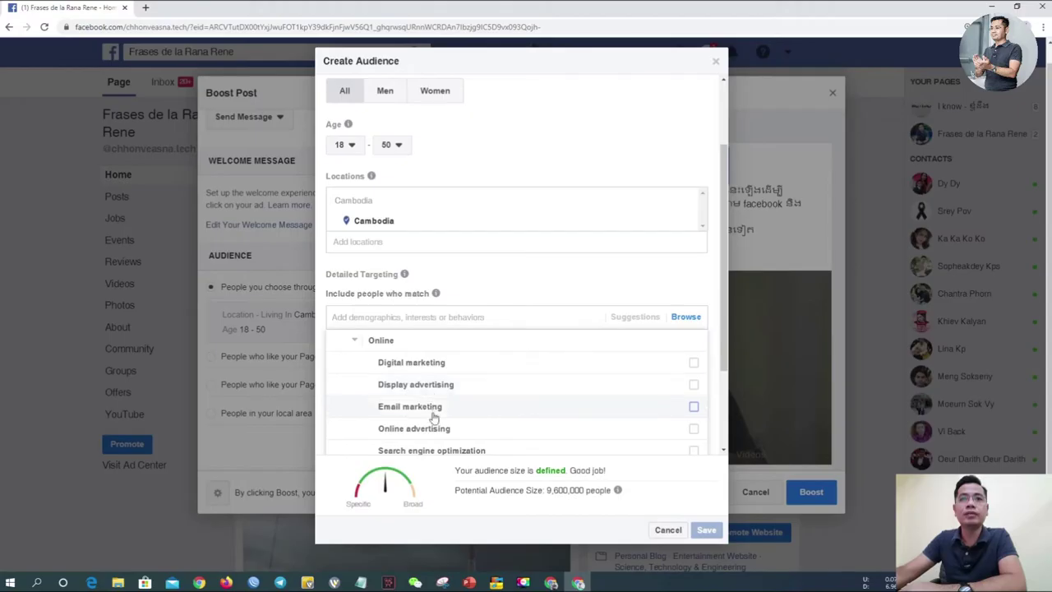
pyautogui.scroll(-1, 439, 431)
pyautogui.scroll(-1, 444, 420)
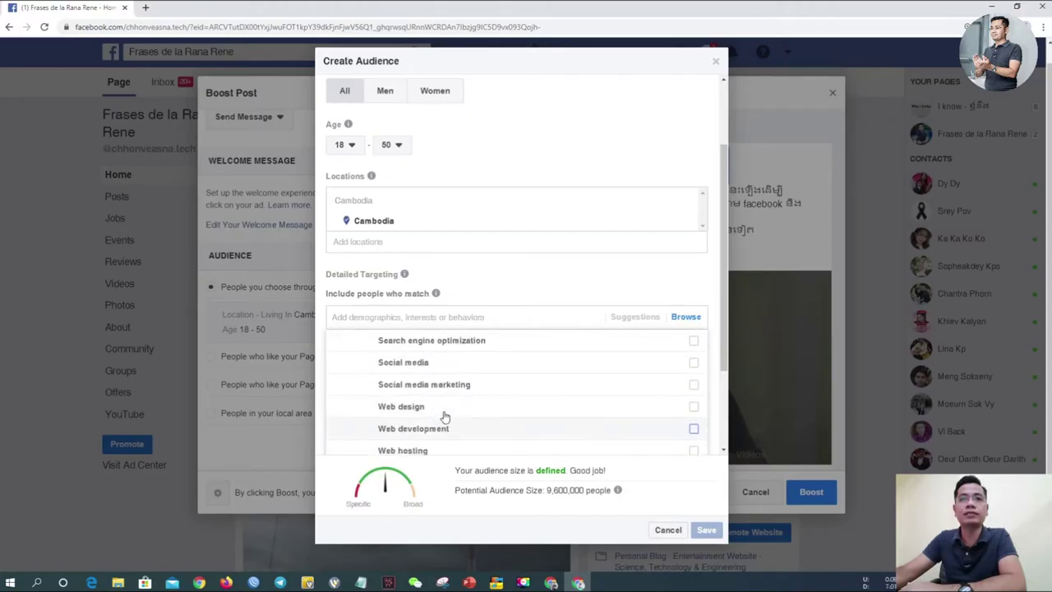
pyautogui.scroll(-1, 447, 411)
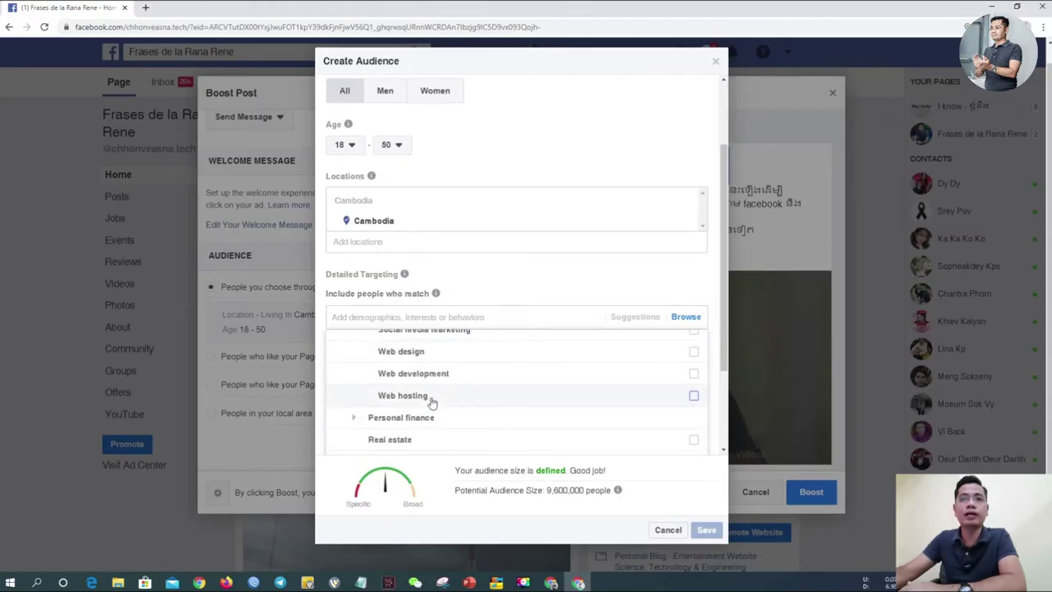
pyautogui.scroll(1, 435, 399)
pyautogui.scroll(-2, 436, 399)
pyautogui.scroll(4, 448, 368)
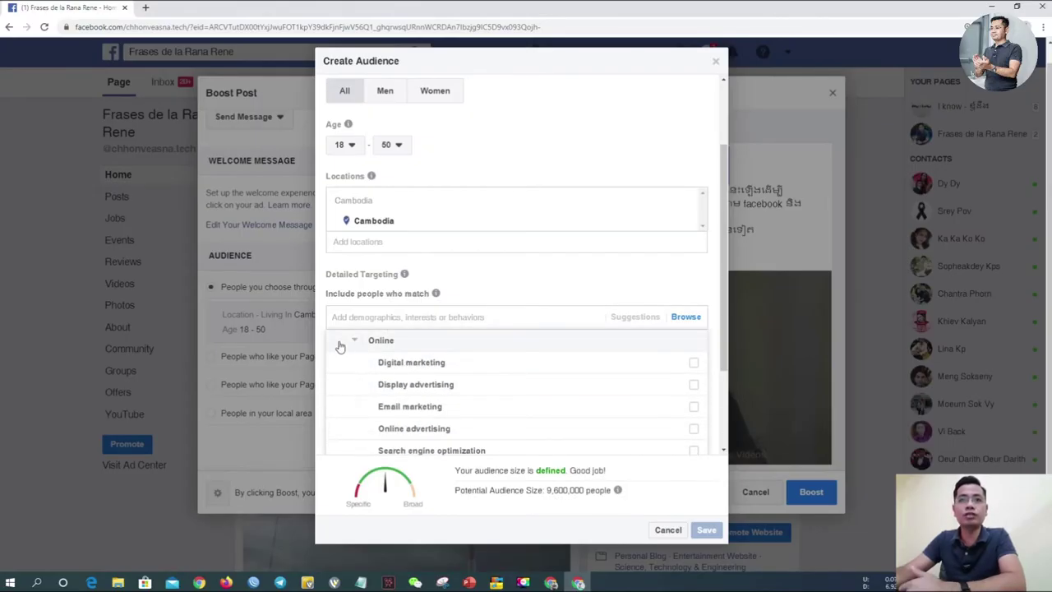
pyautogui.scroll(5, 355, 345)
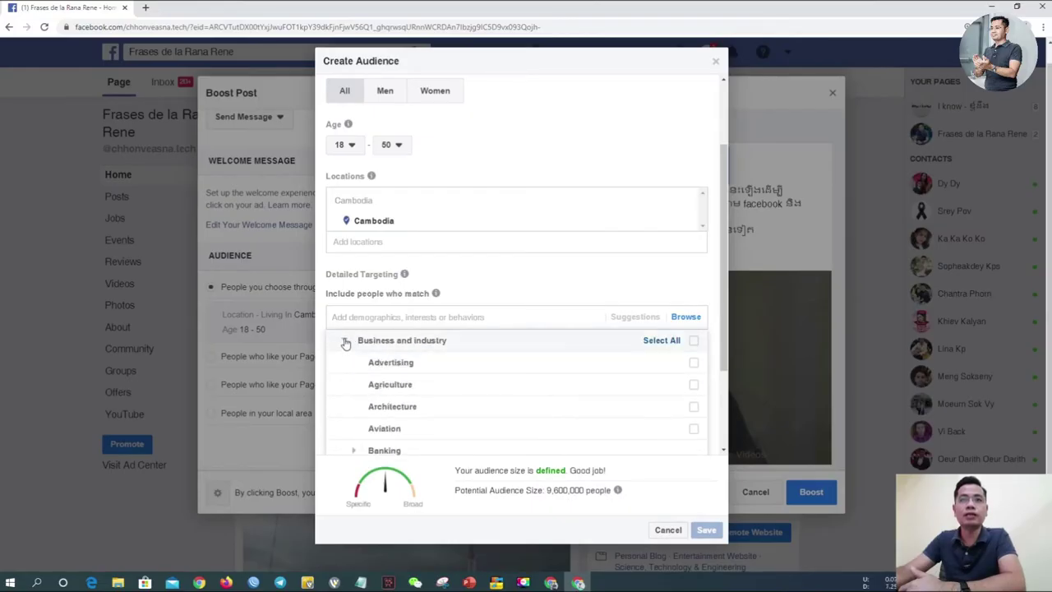
pyautogui.click(346, 341)
# Step: Collapse Interests, then add and remove Engaged Shoppers under Behaviors > Purchase behavior
pyautogui.click(338, 342)
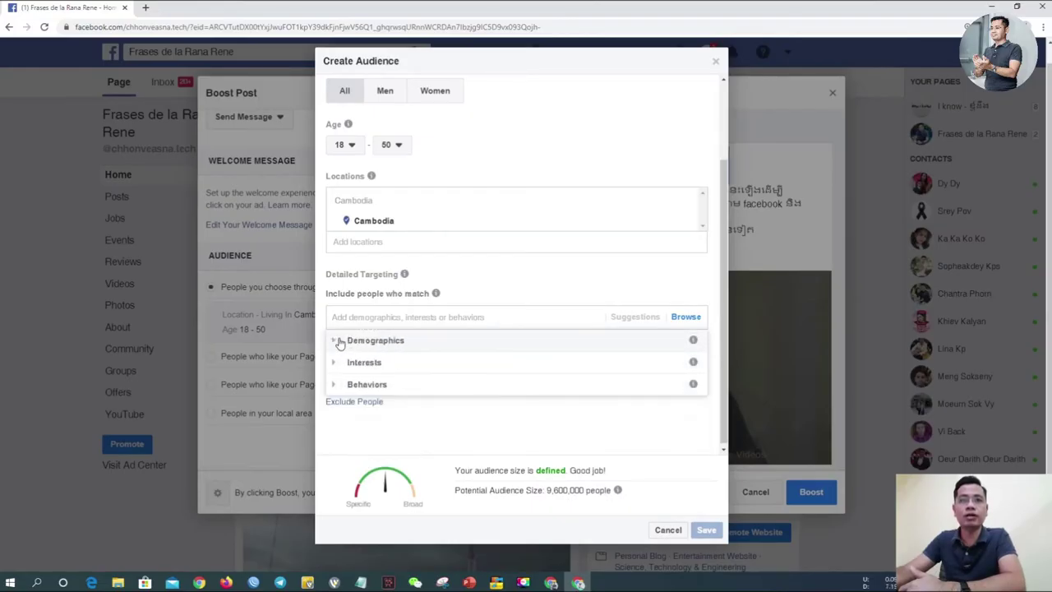
pyautogui.click(334, 385)
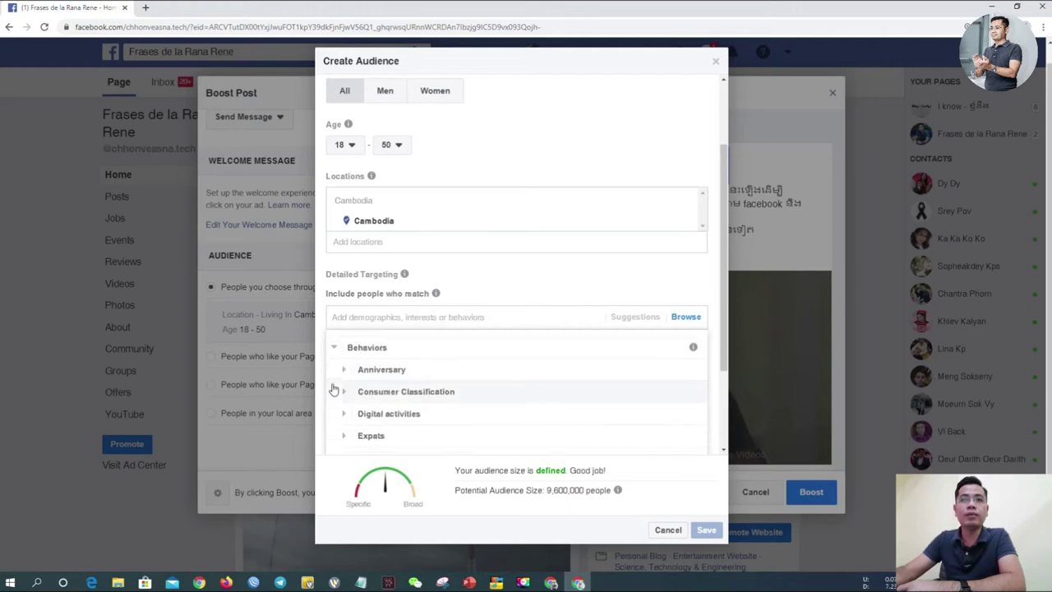
pyautogui.scroll(-3, 404, 427)
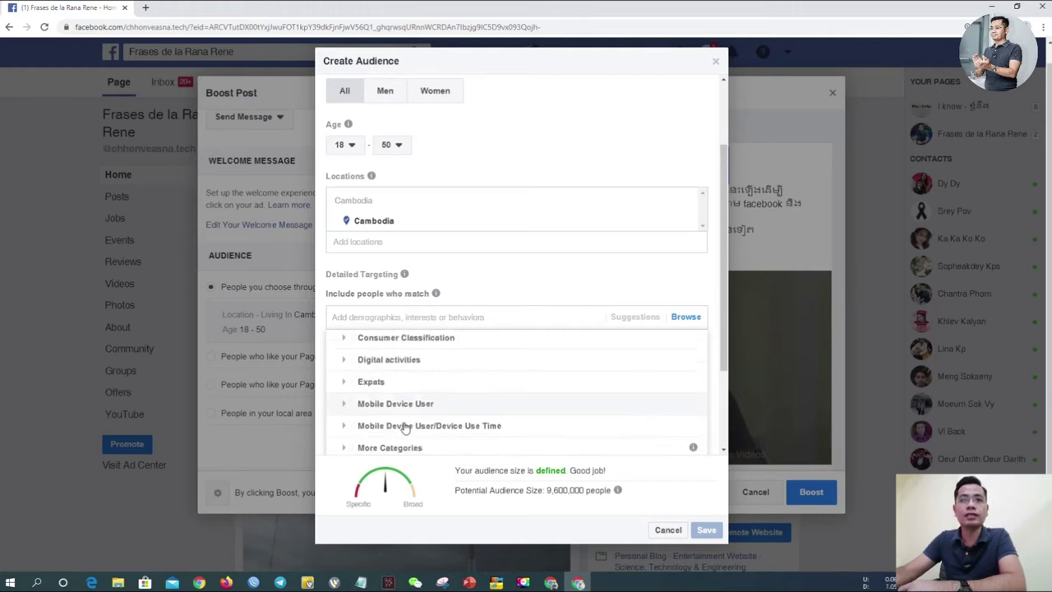
pyautogui.scroll(-1, 405, 428)
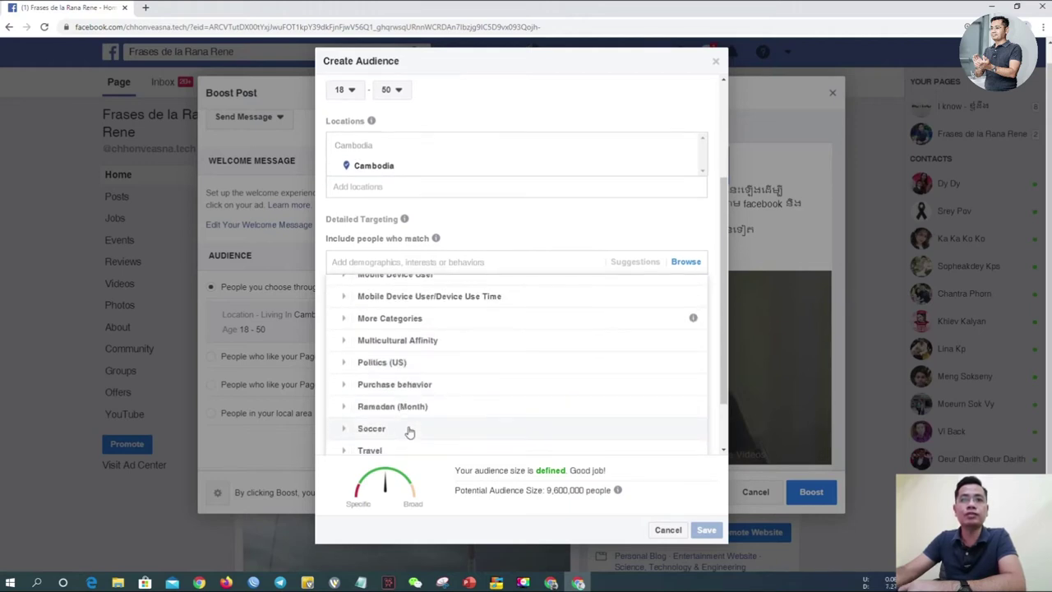
pyautogui.scroll(-1, 418, 432)
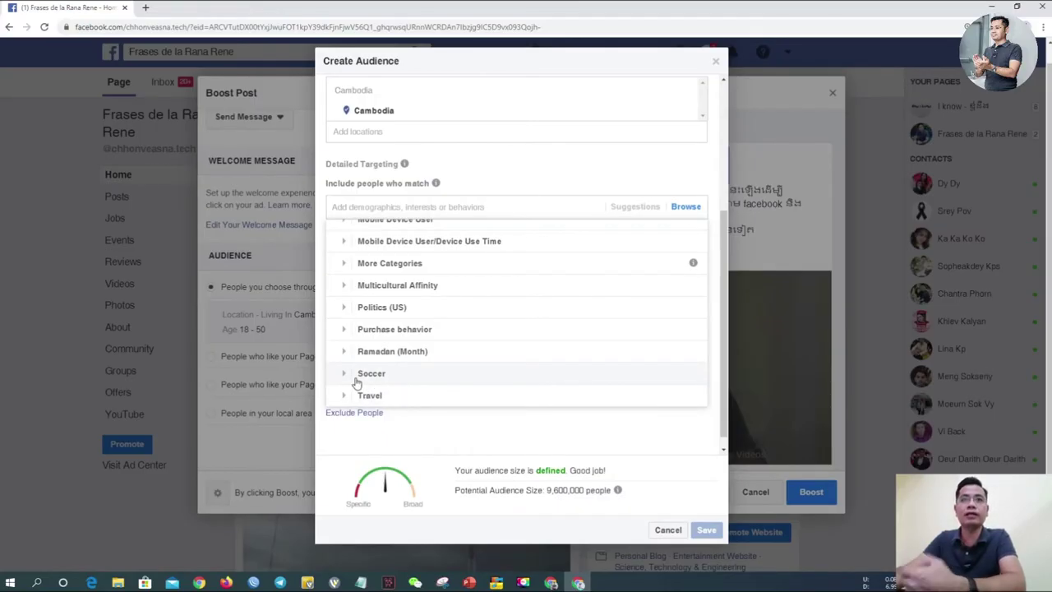
pyautogui.click(346, 330)
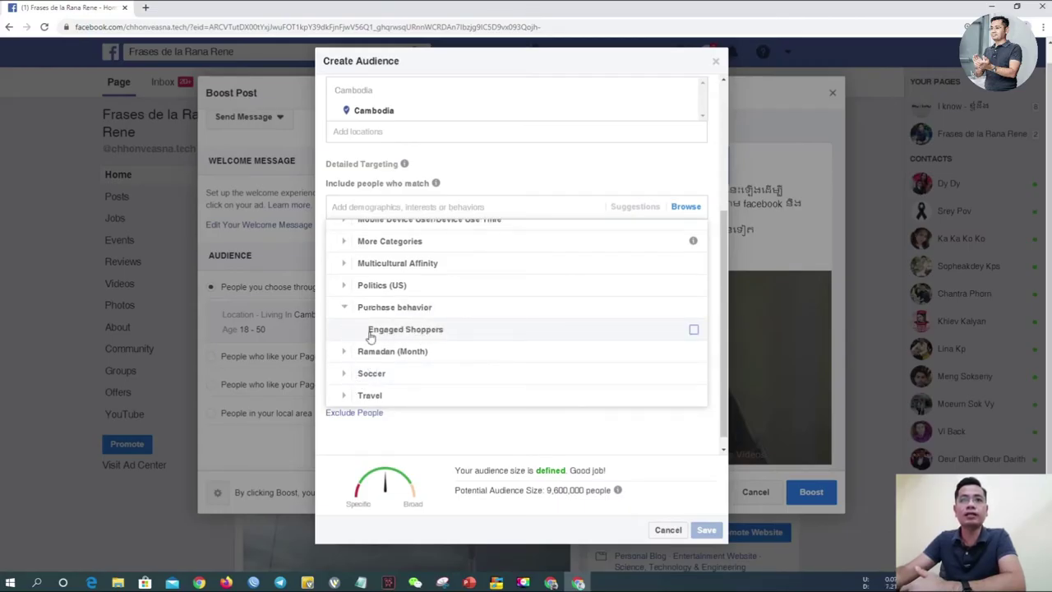
pyautogui.click(694, 331)
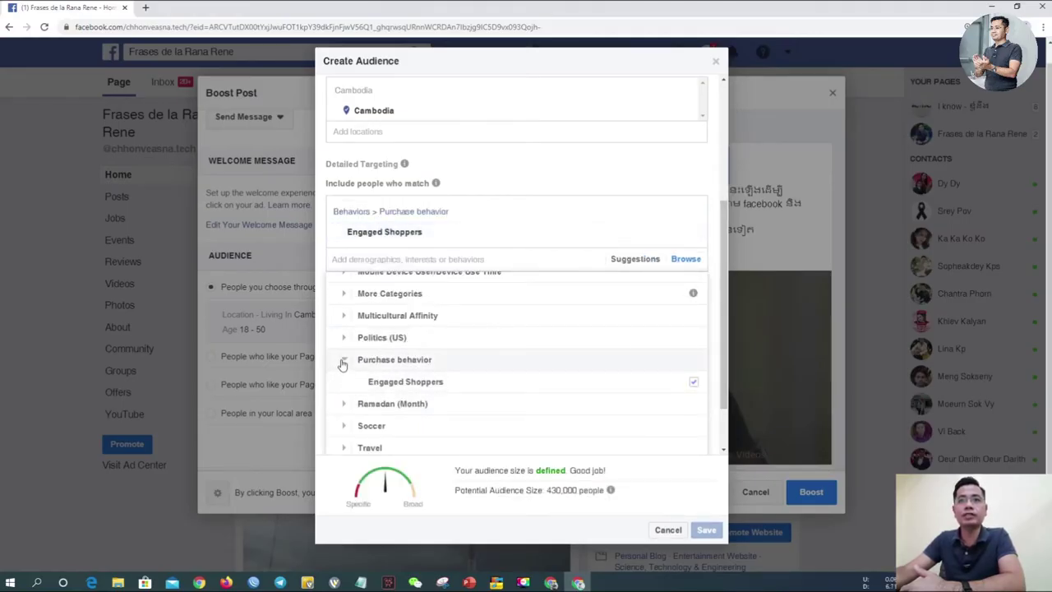
pyautogui.click(694, 381)
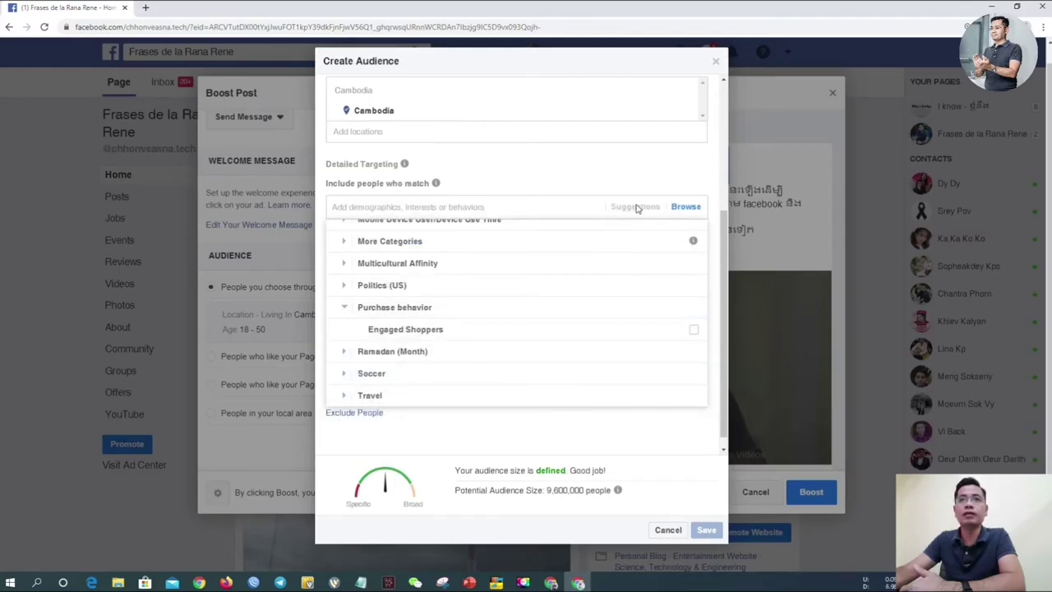
# Step: Collapse Behaviors and expand the Demographics category
pyautogui.scroll(3, 477, 314)
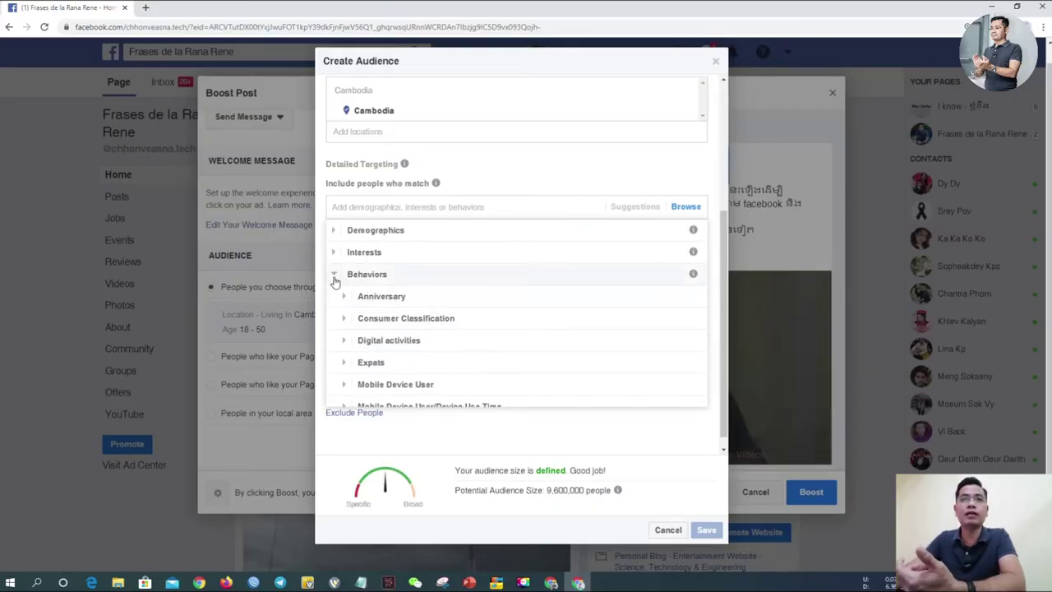
pyautogui.click(335, 276)
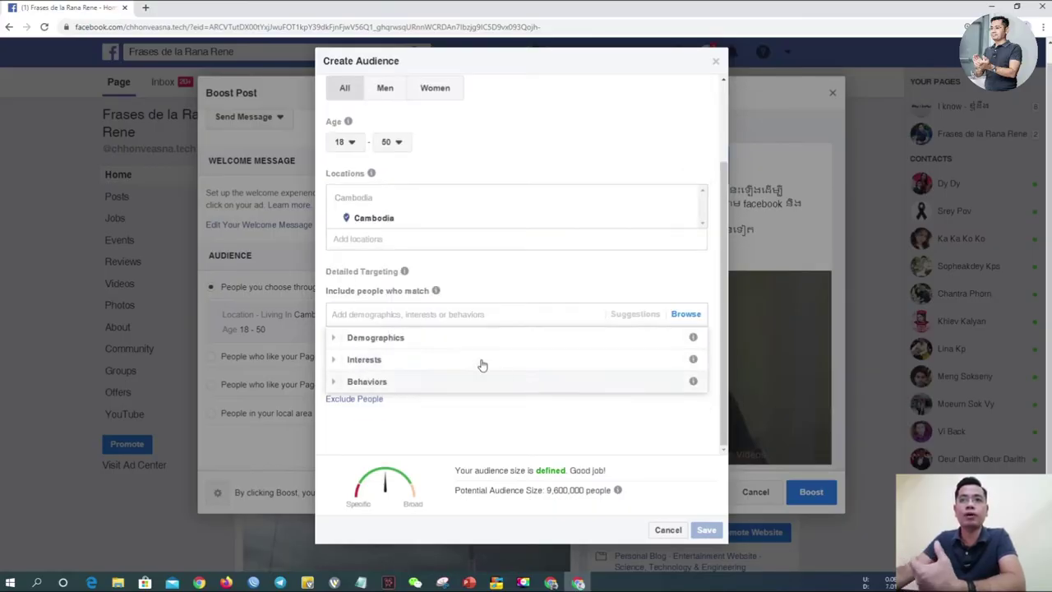
pyautogui.click(336, 337)
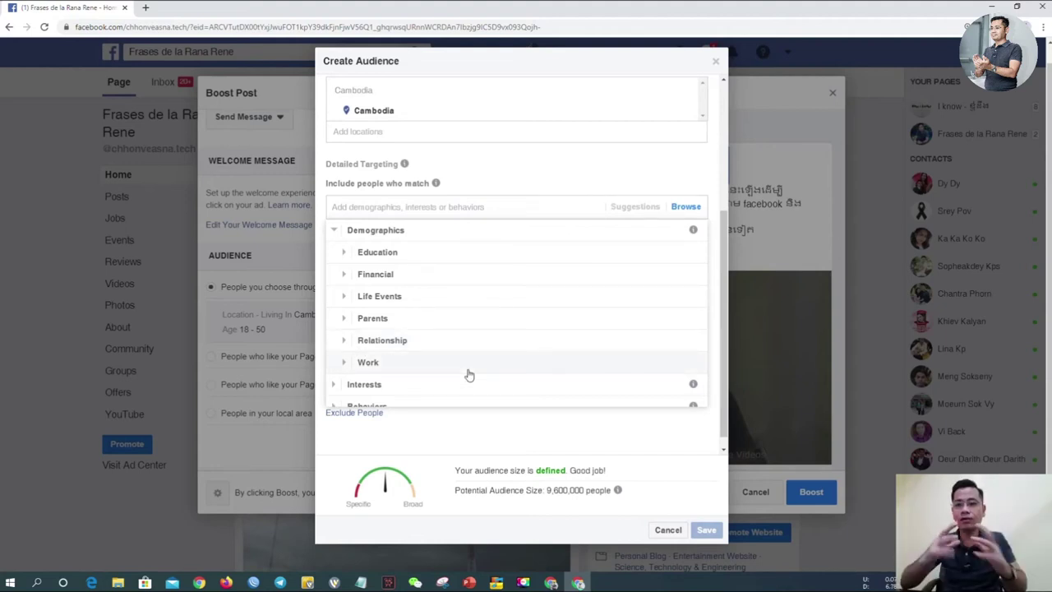
pyautogui.click(345, 255)
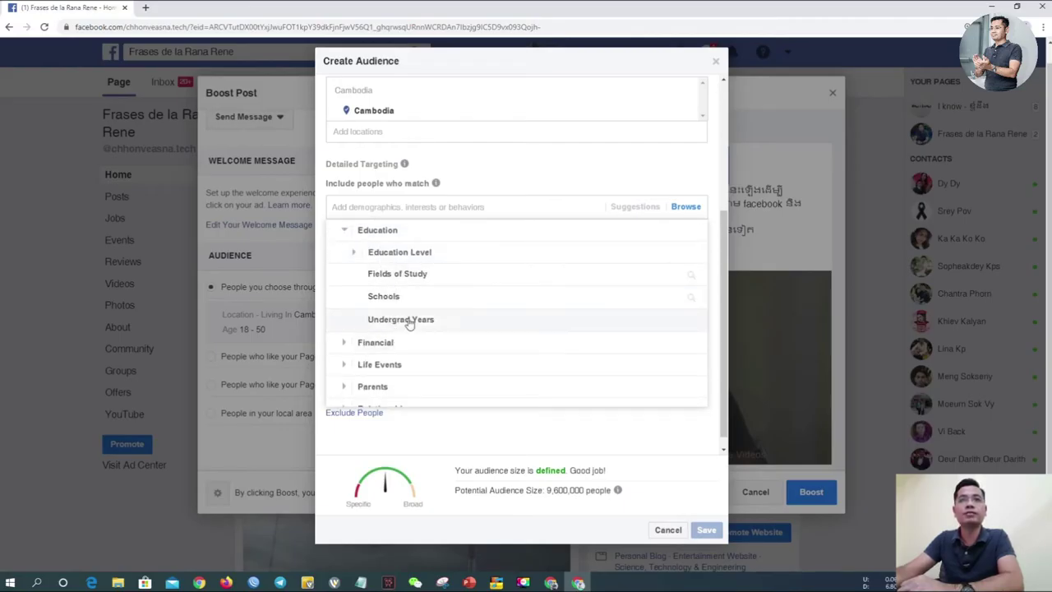
pyautogui.click(354, 257)
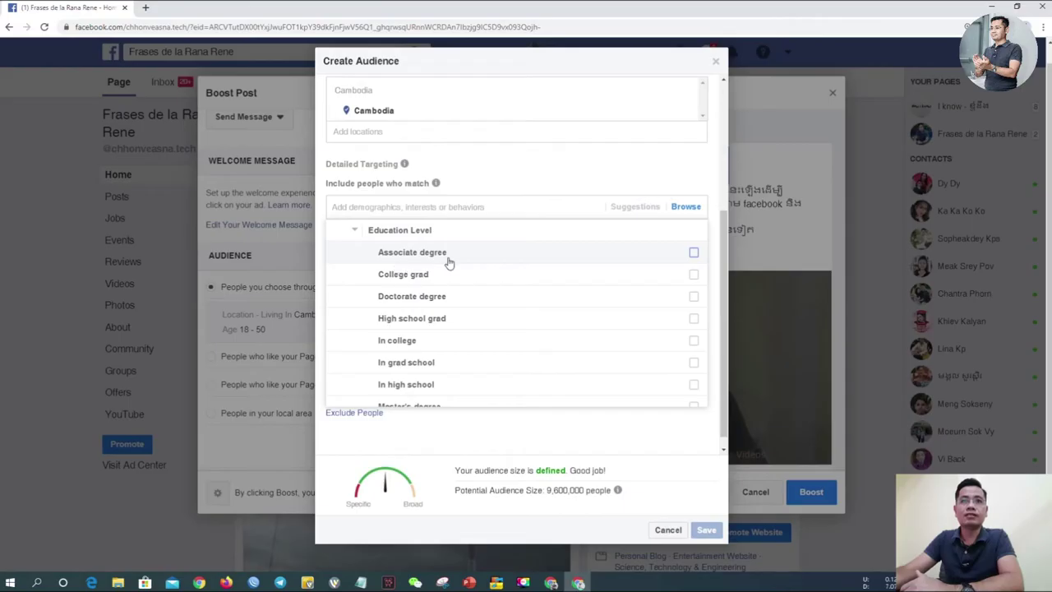
pyautogui.scroll(-2, 448, 356)
pyautogui.scroll(-1, 448, 356)
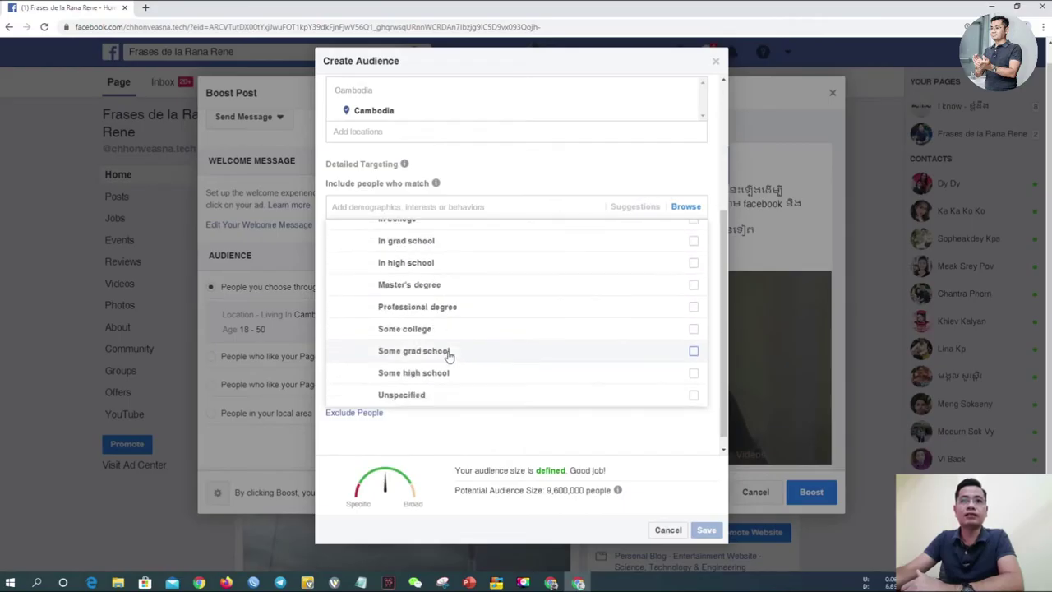
pyautogui.scroll(1, 447, 368)
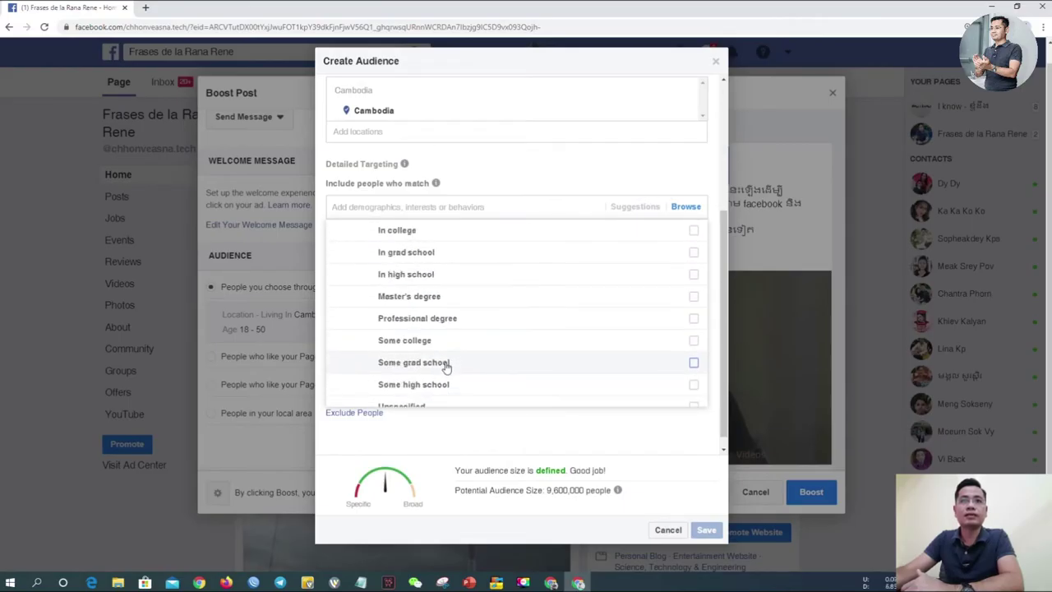
pyautogui.scroll(1, 469, 337)
pyautogui.scroll(2, 474, 351)
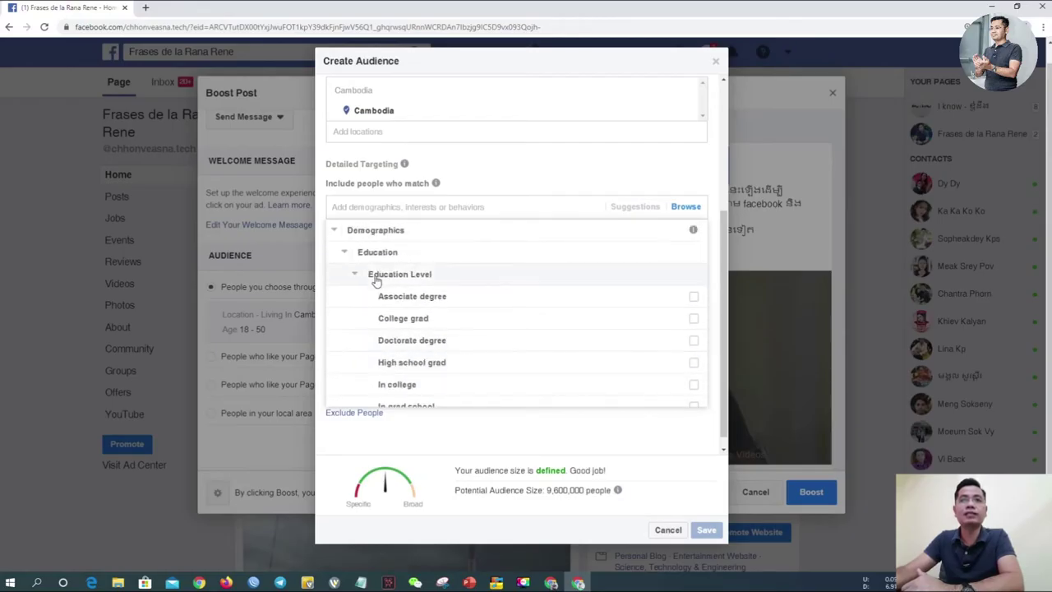
pyautogui.click(344, 252)
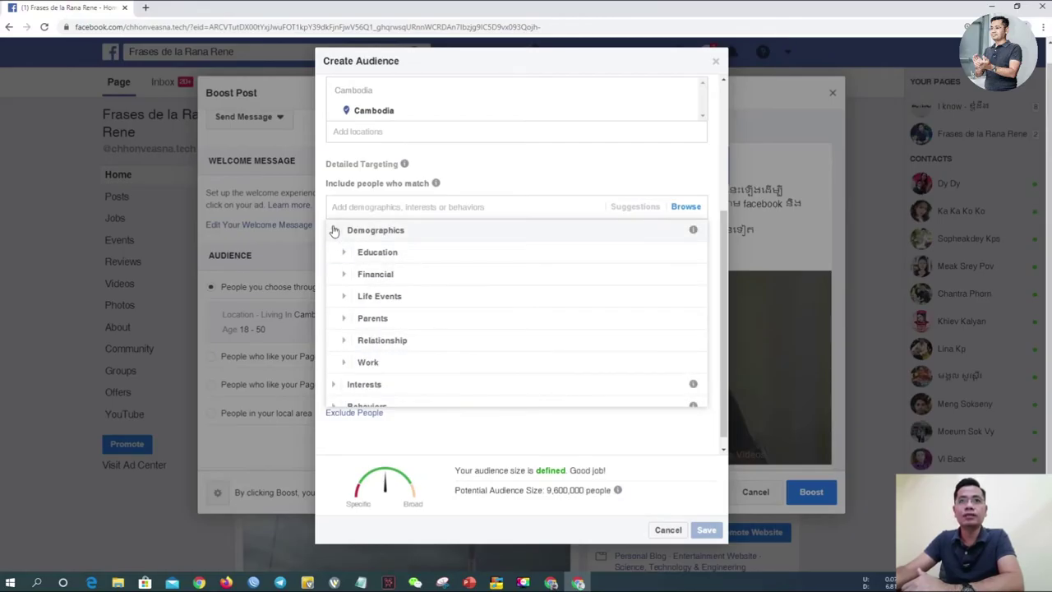
pyautogui.click(334, 233)
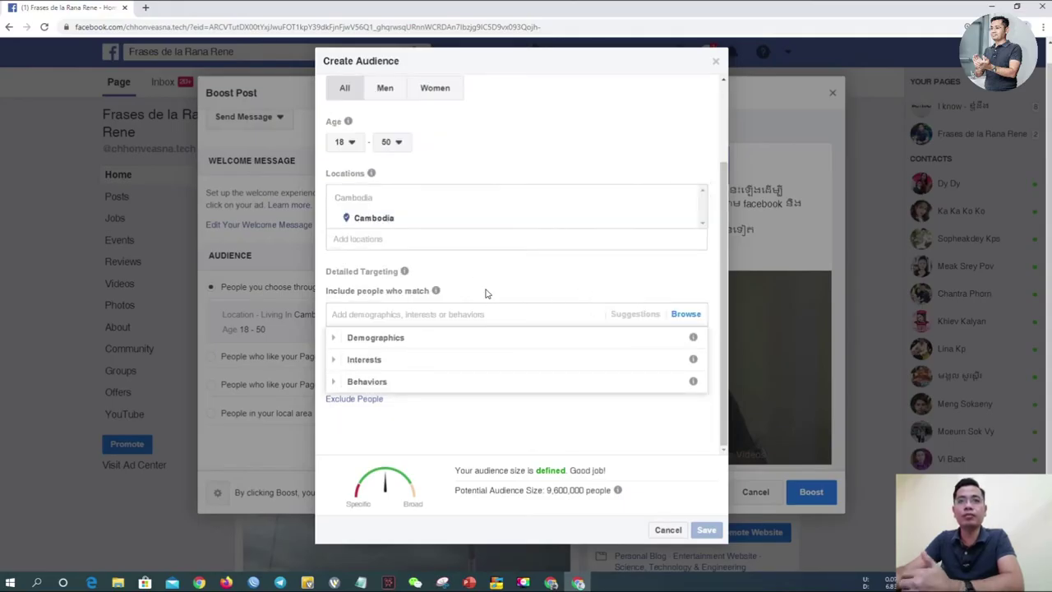
# Step: Add Shopping and fashion interests such as clothing, shoes, dresses and handbags, cutting reach to 8,700,000
pyautogui.click(404, 272)
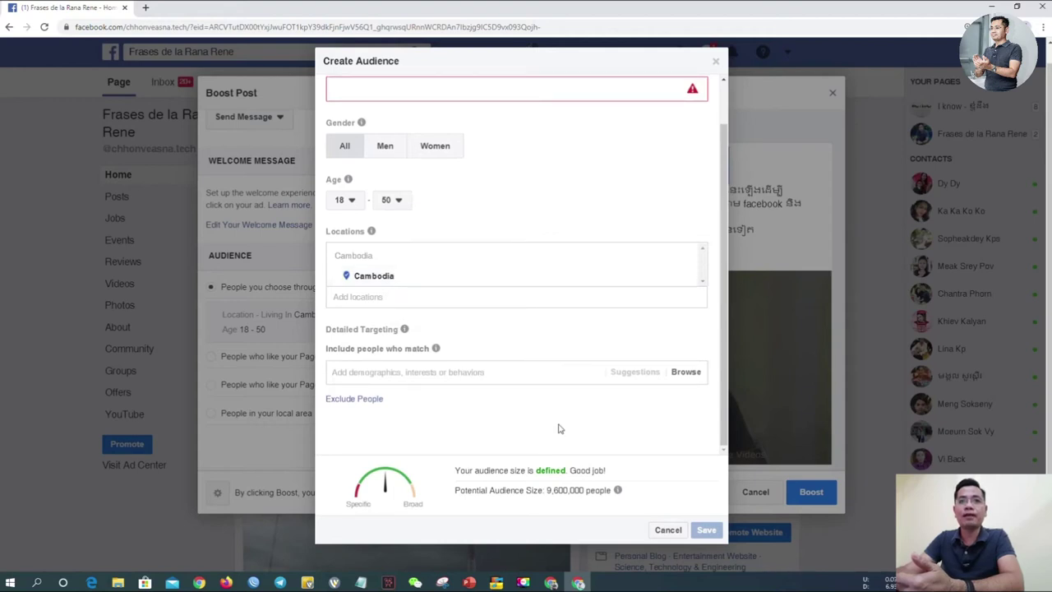
pyautogui.click(687, 376)
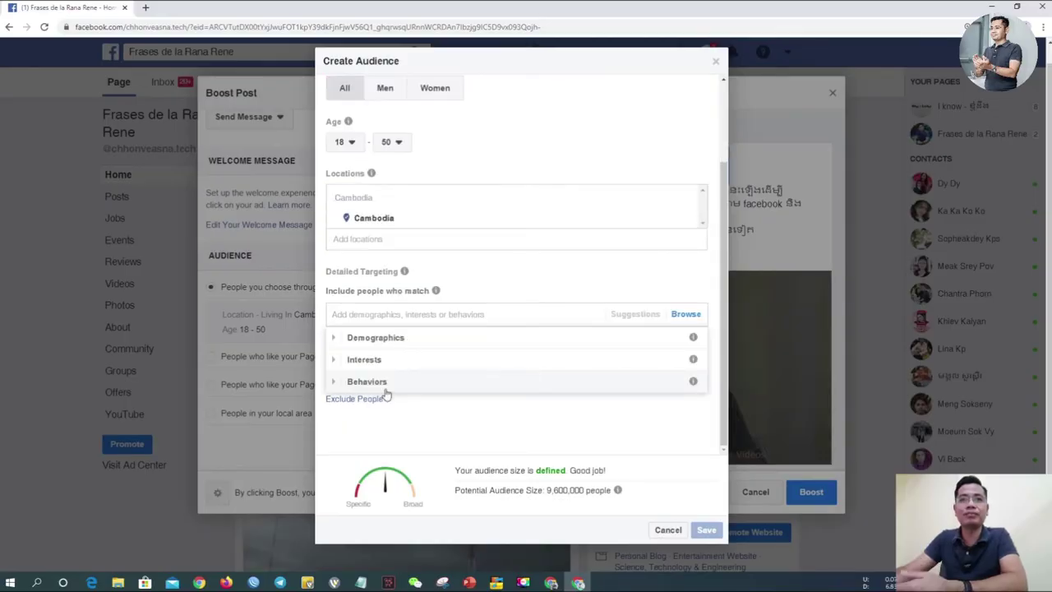
pyautogui.click(334, 362)
pyautogui.scroll(-1, 395, 362)
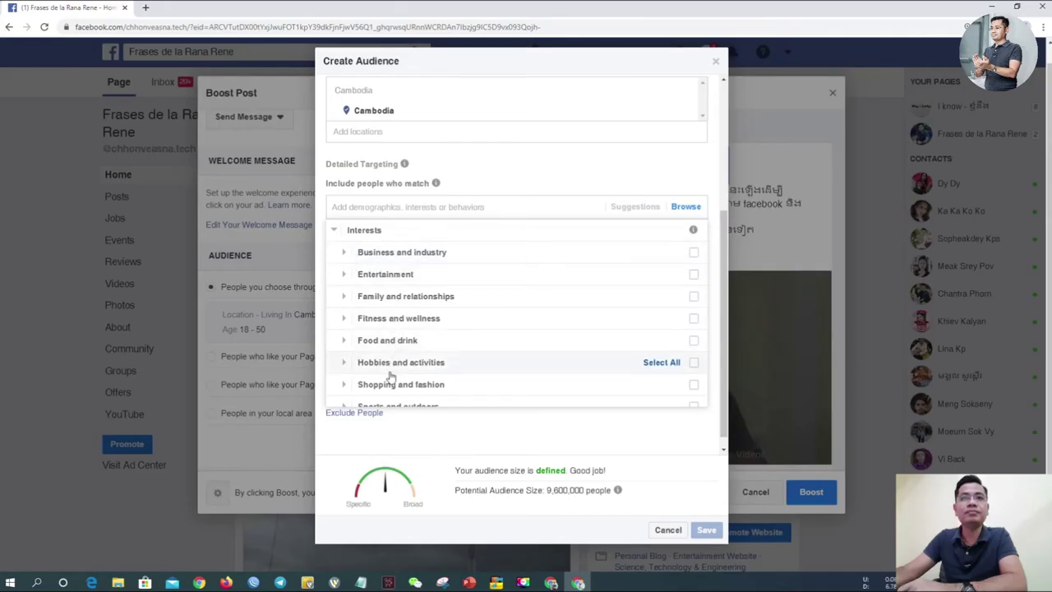
pyautogui.scroll(-3, 393, 371)
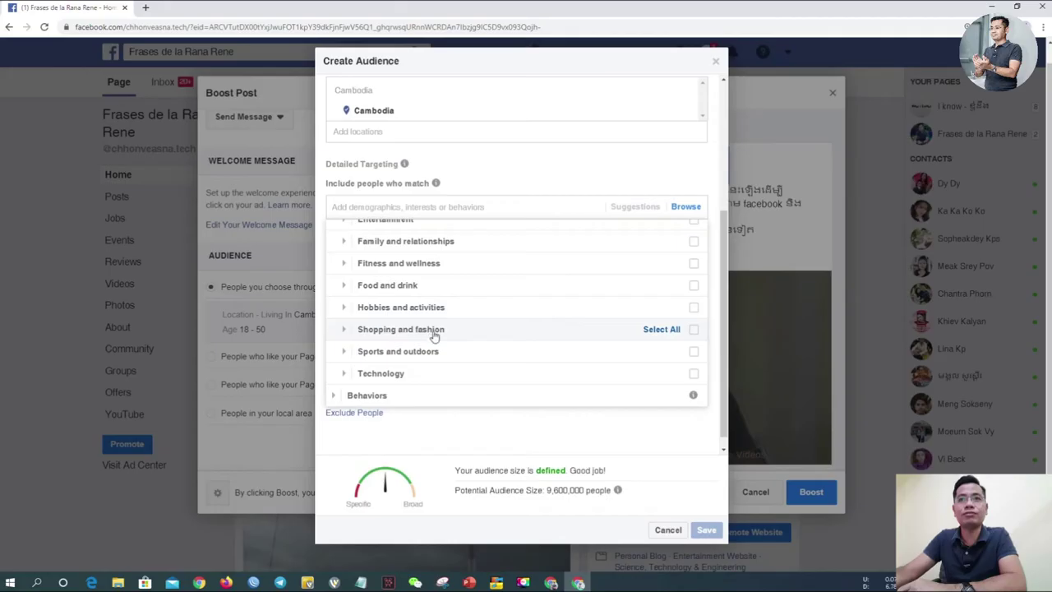
pyautogui.click(694, 331)
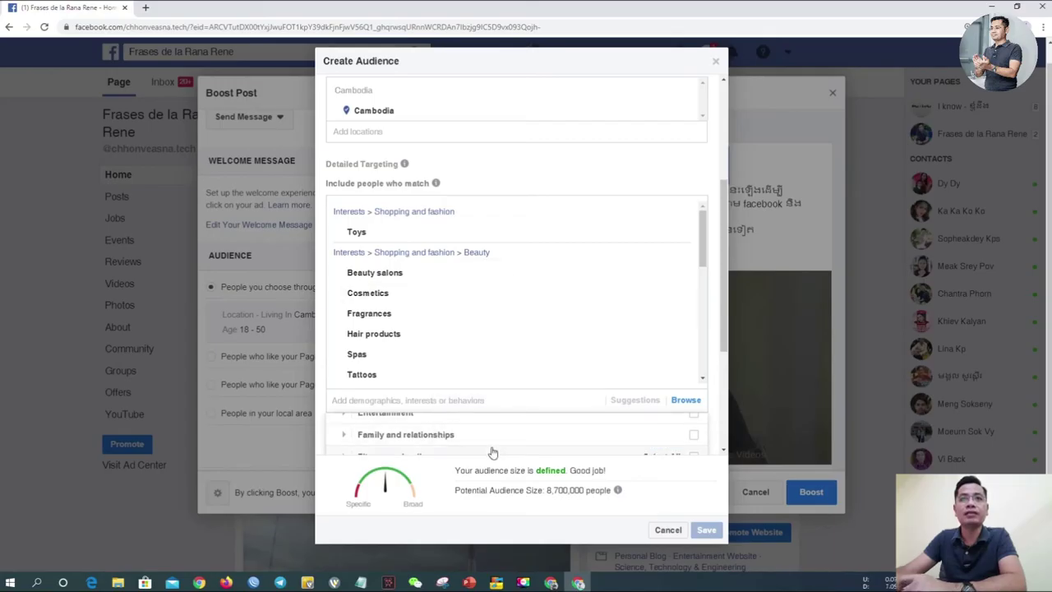
pyautogui.moveTo(368, 277)
pyautogui.scroll(-4, 383, 282)
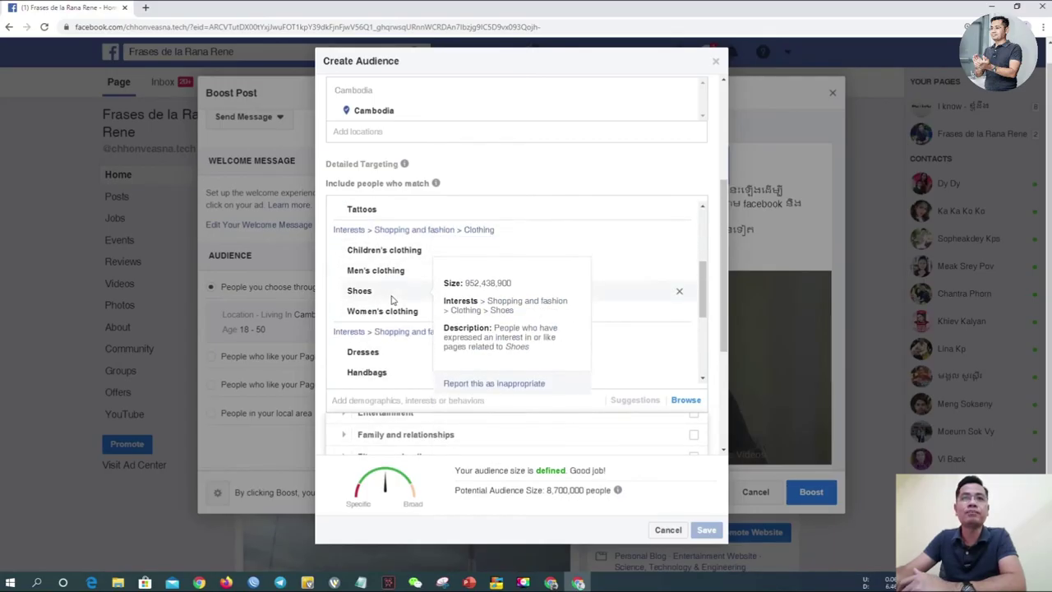
pyautogui.moveTo(391, 374)
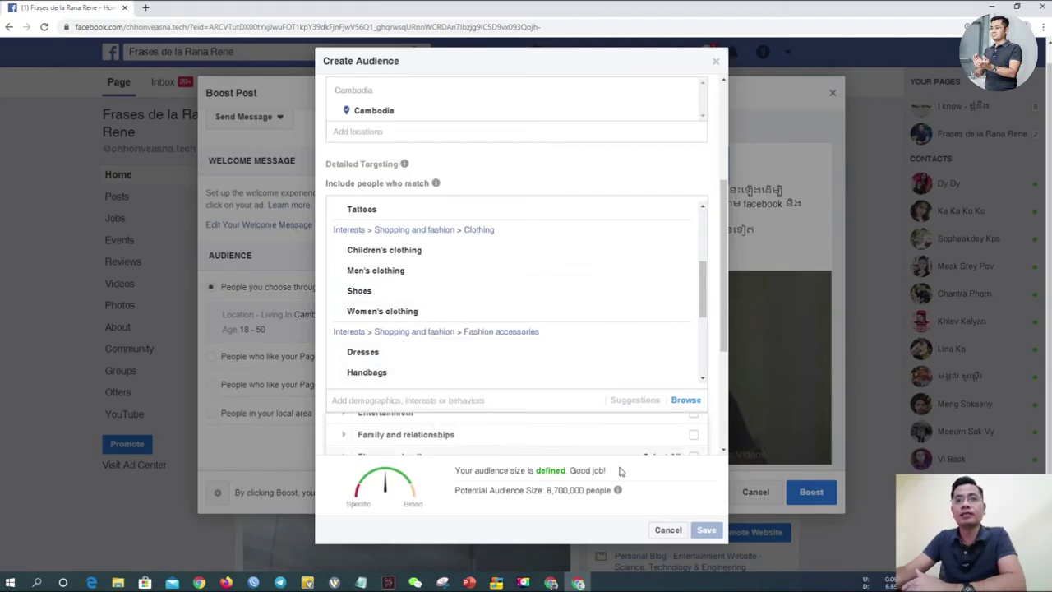
pyautogui.click(682, 478)
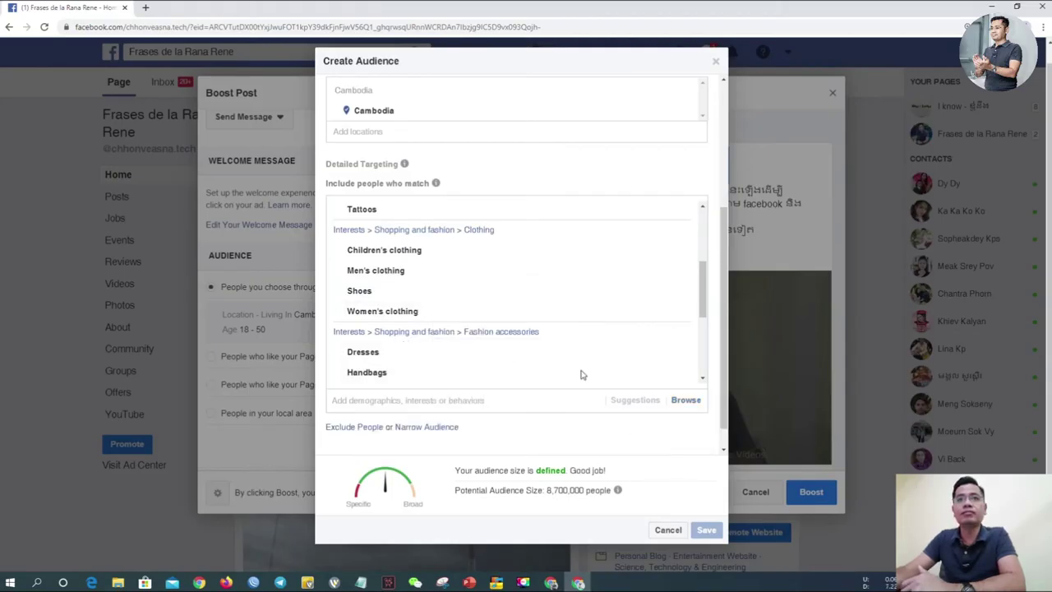
pyautogui.moveTo(442, 258)
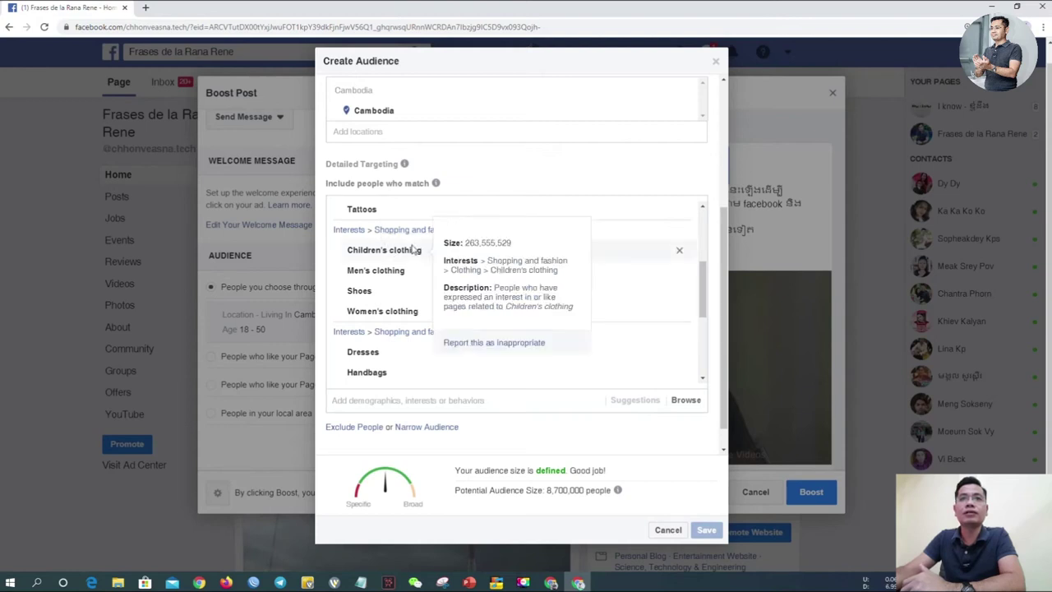
pyautogui.moveTo(381, 309)
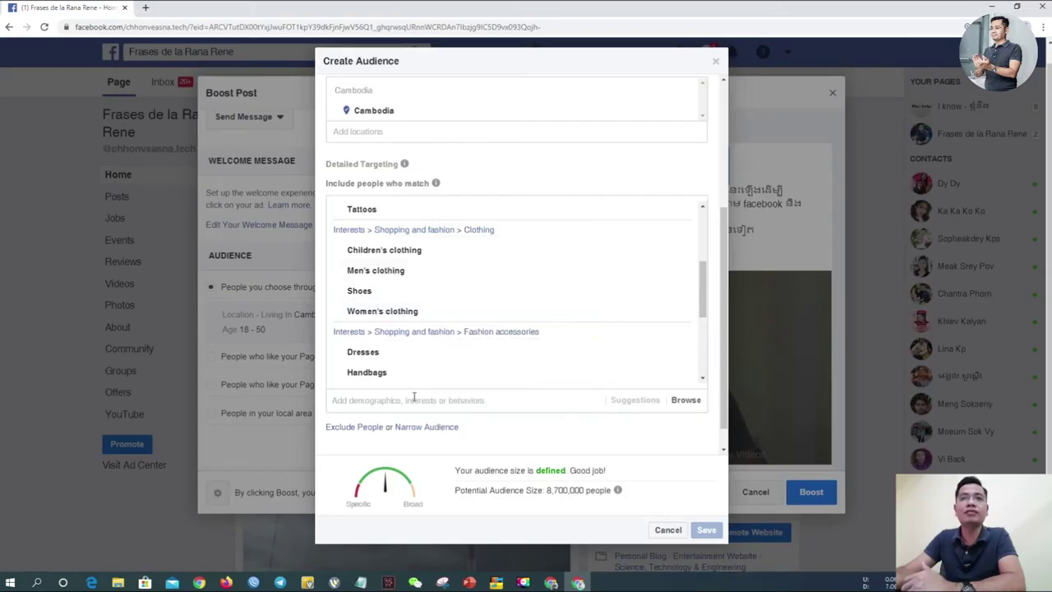
# Step: Remove Phnom Penh from the audience locations
pyautogui.moveTo(703, 275); pyautogui.dragTo(707, 205)
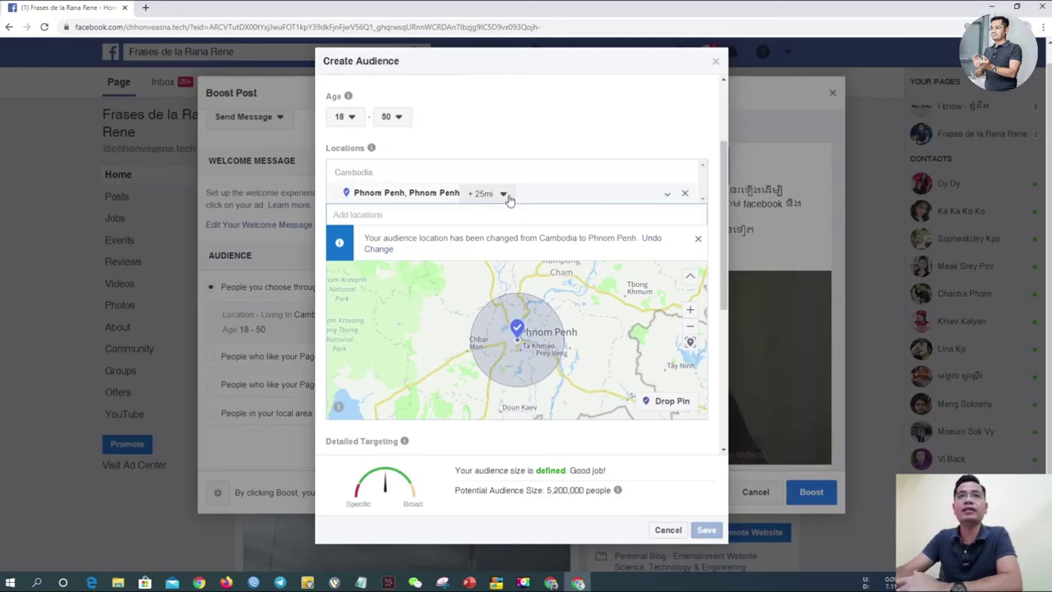
pyautogui.click(686, 194)
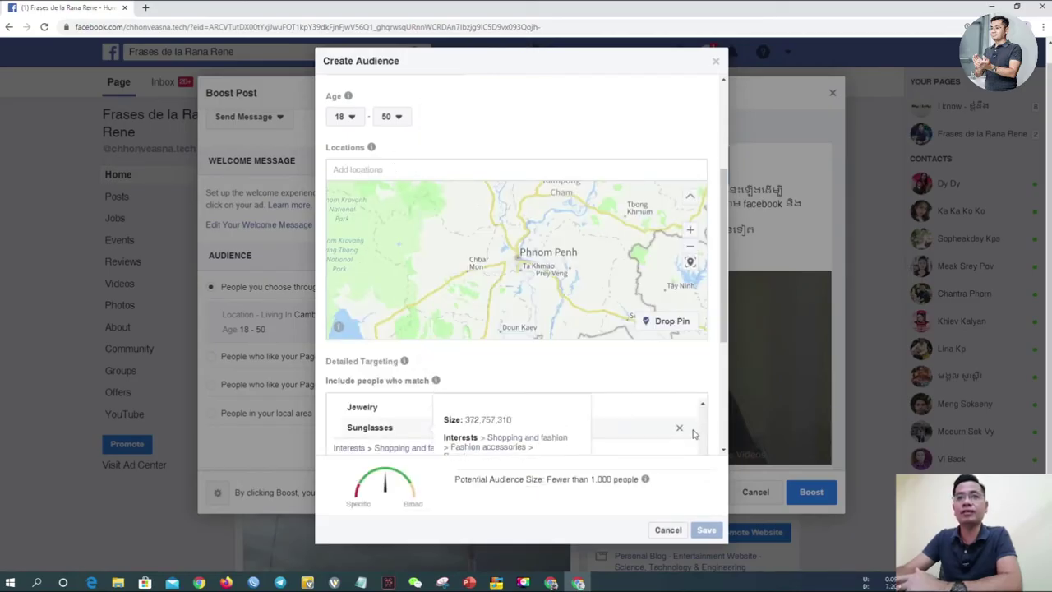
pyautogui.scroll(-3, 728, 332)
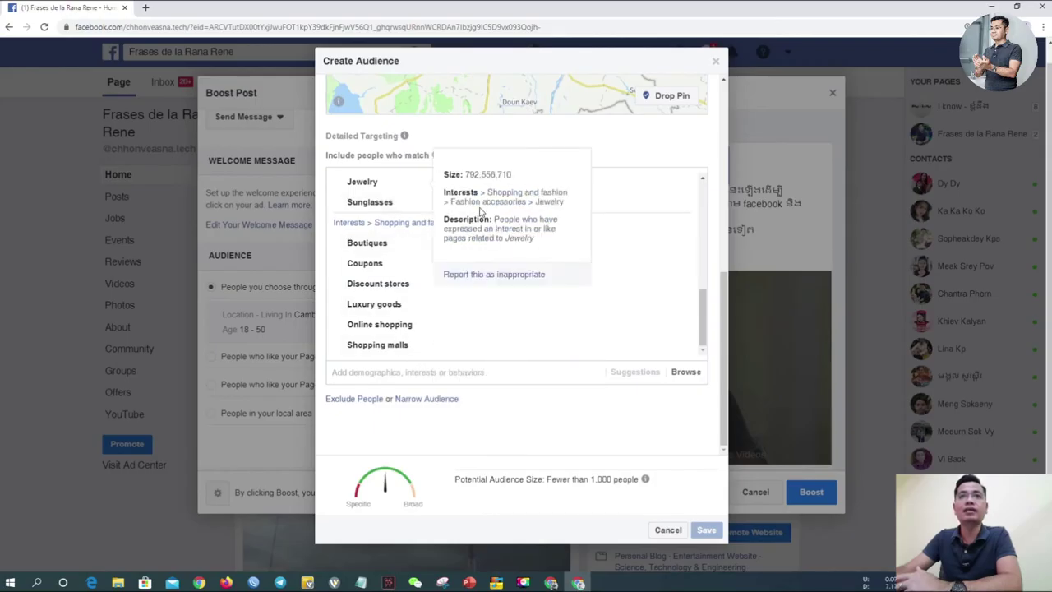
pyautogui.scroll(5, 725, 352)
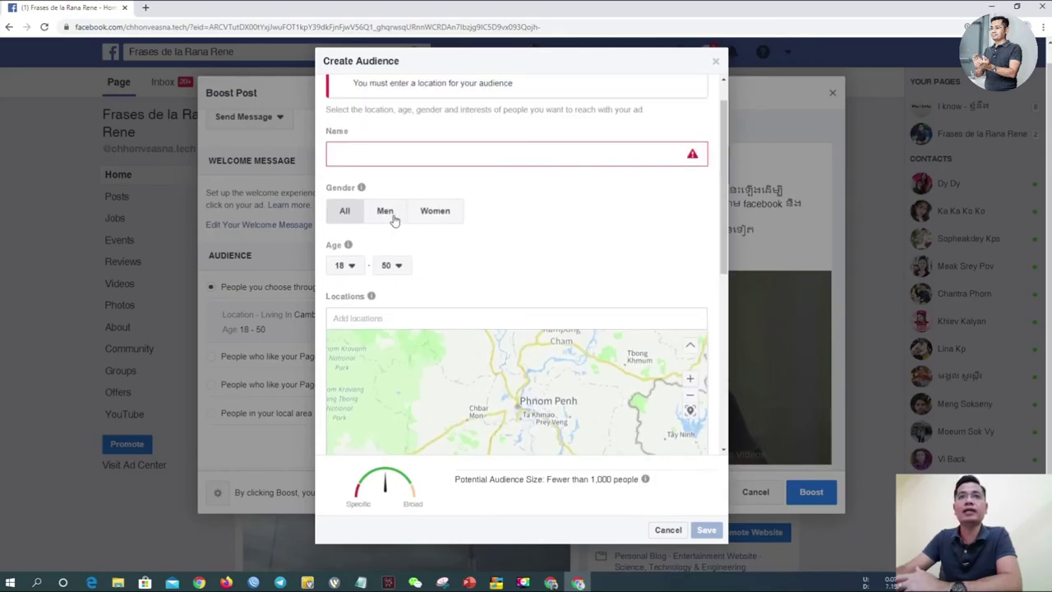
# Step: Add Cambodia as the new audience location
pyautogui.click(343, 319)
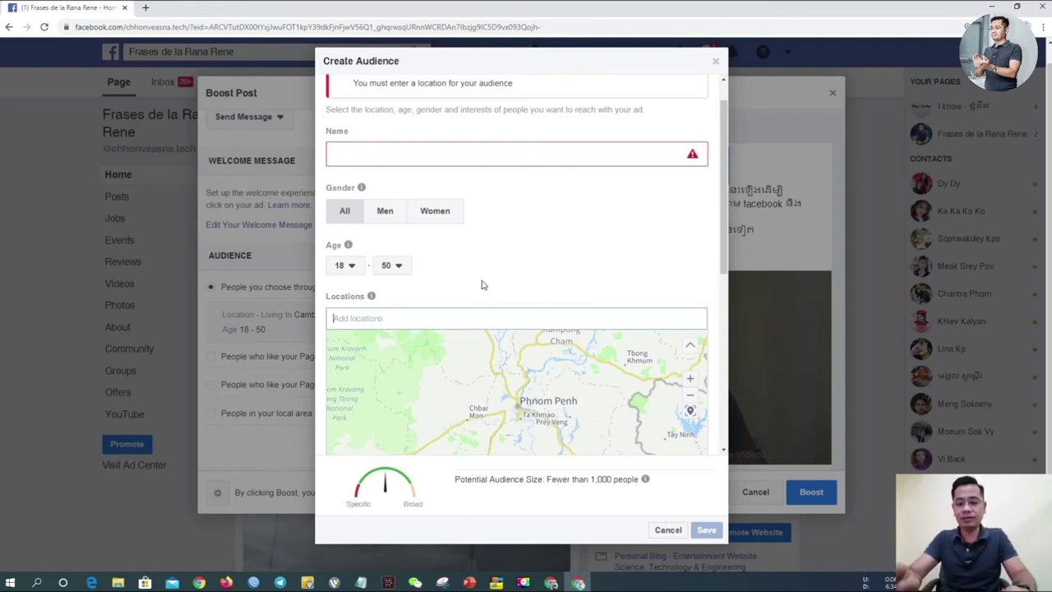
pyautogui.write('Cab')
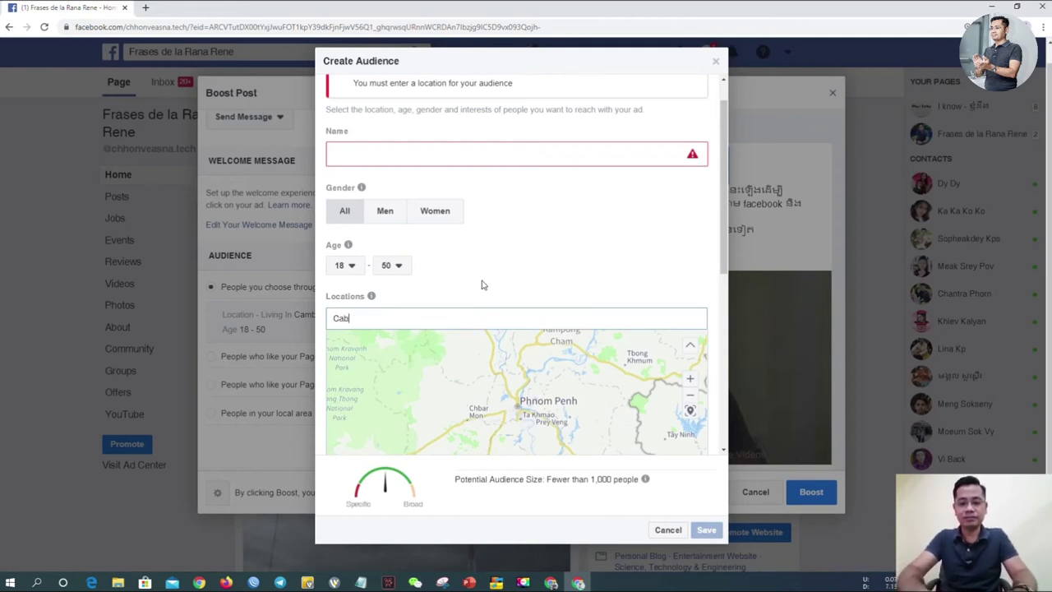
pyautogui.press('BackSpace')
pyautogui.write('mbodia')
pyautogui.press('Return')
pyautogui.click(425, 136)
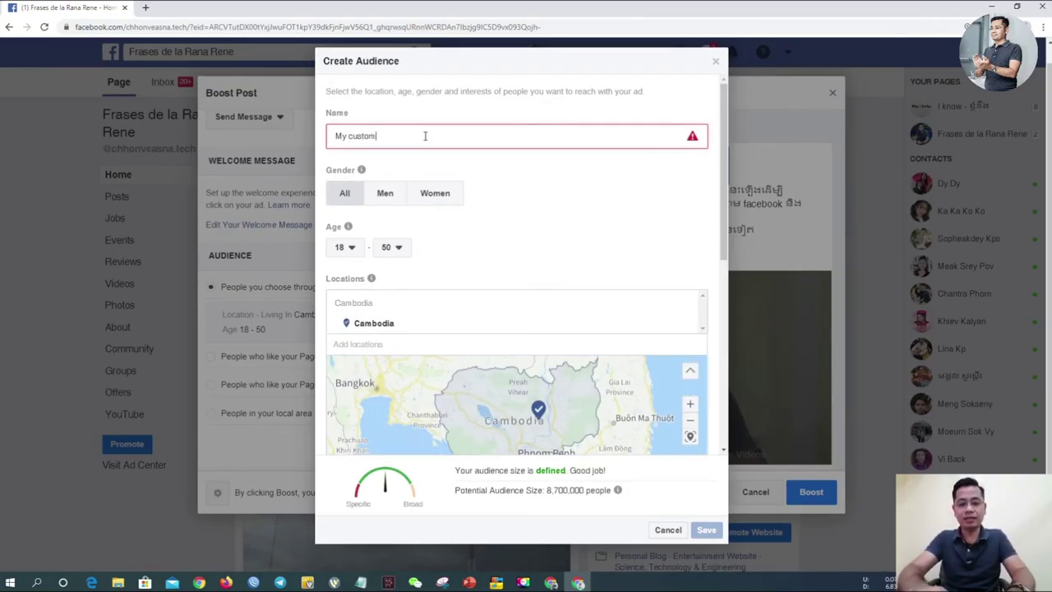
# Step: Name the audience 'My customer' and save it
pyautogui.write('My customer')
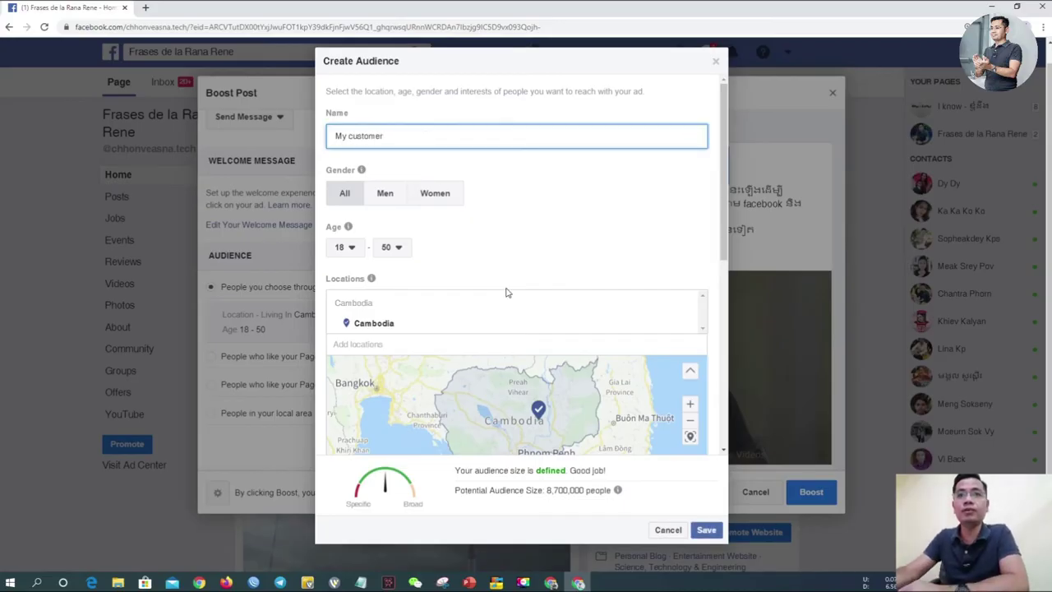
pyautogui.click(707, 532)
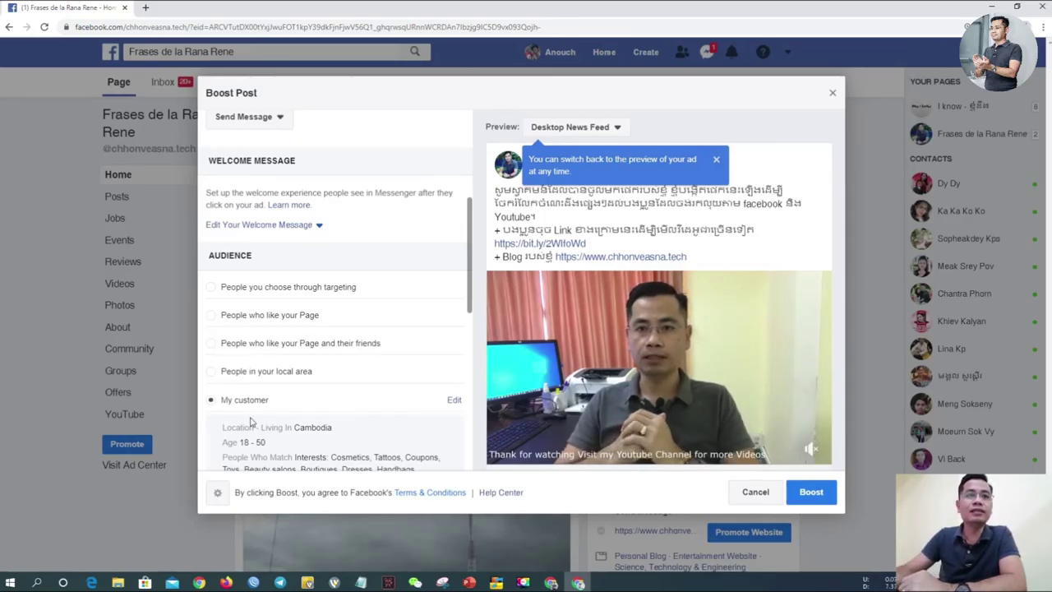
# Step: Confirm a 6-day duration and $6.00 budget, then submit the boost
pyautogui.scroll(-1, 308, 419)
pyautogui.scroll(-1, 345, 426)
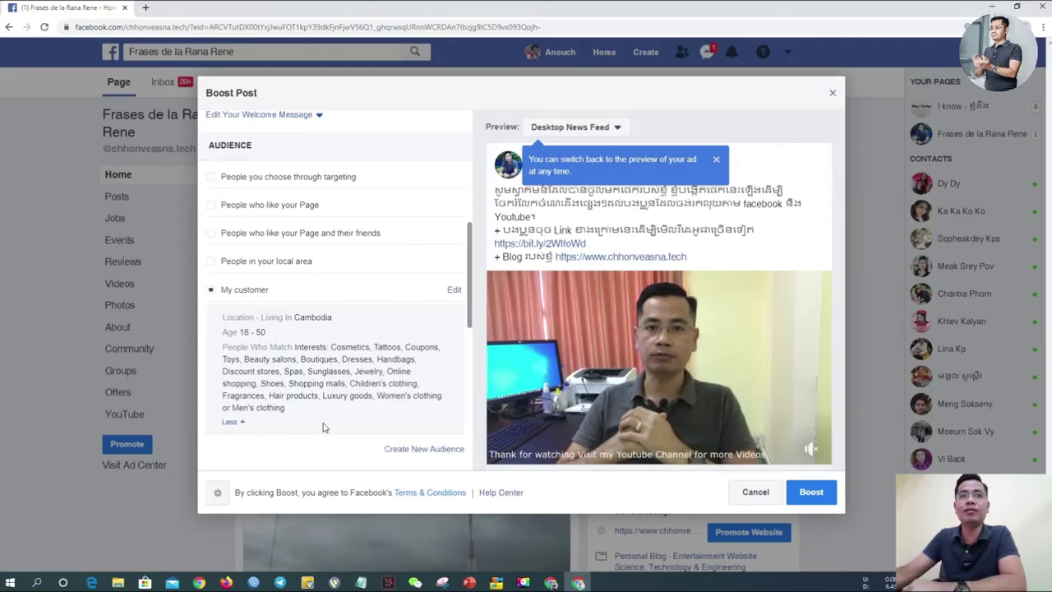
pyautogui.scroll(-8, 366, 361)
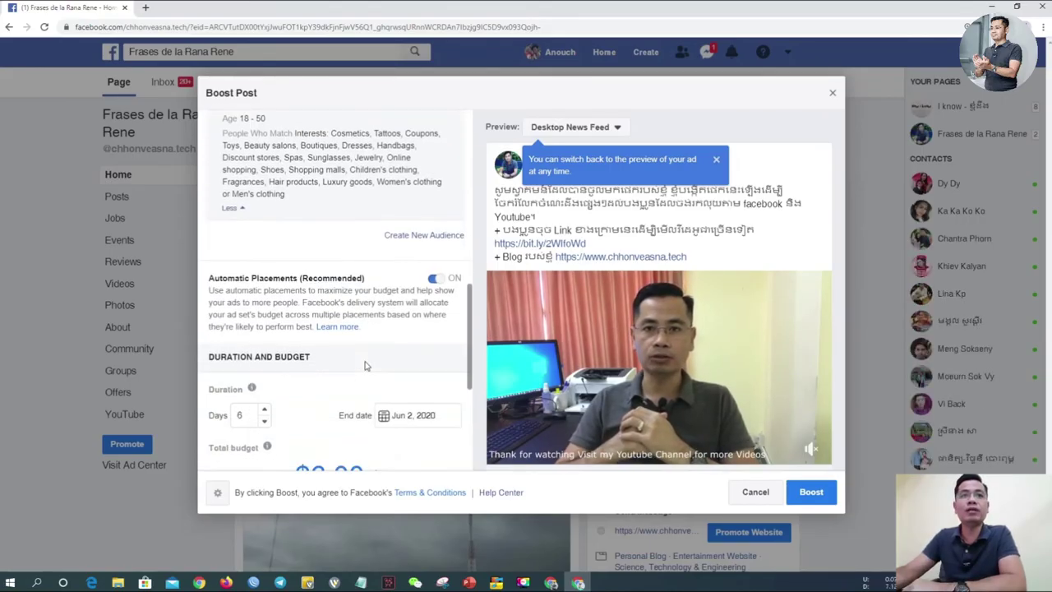
pyautogui.scroll(-1, 346, 395)
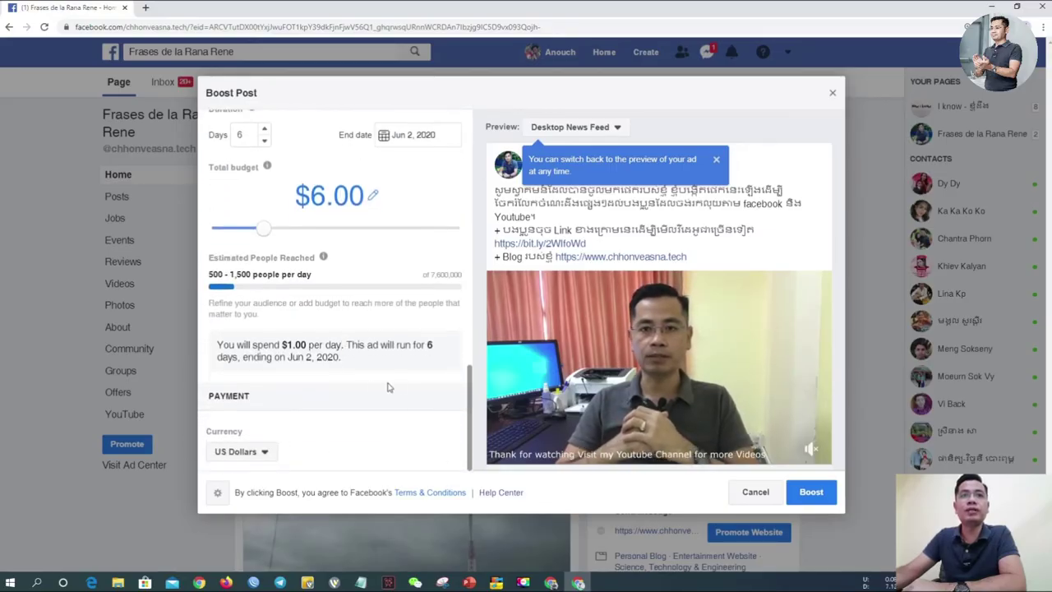
pyautogui.scroll(2, 383, 388)
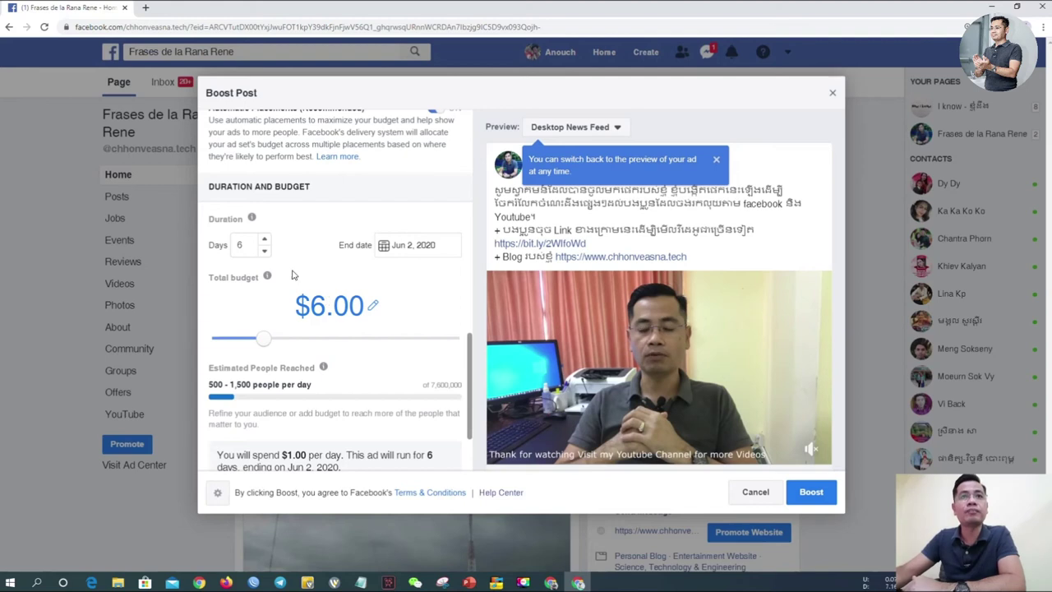
pyautogui.click(239, 243)
pyautogui.press('BackSpace')
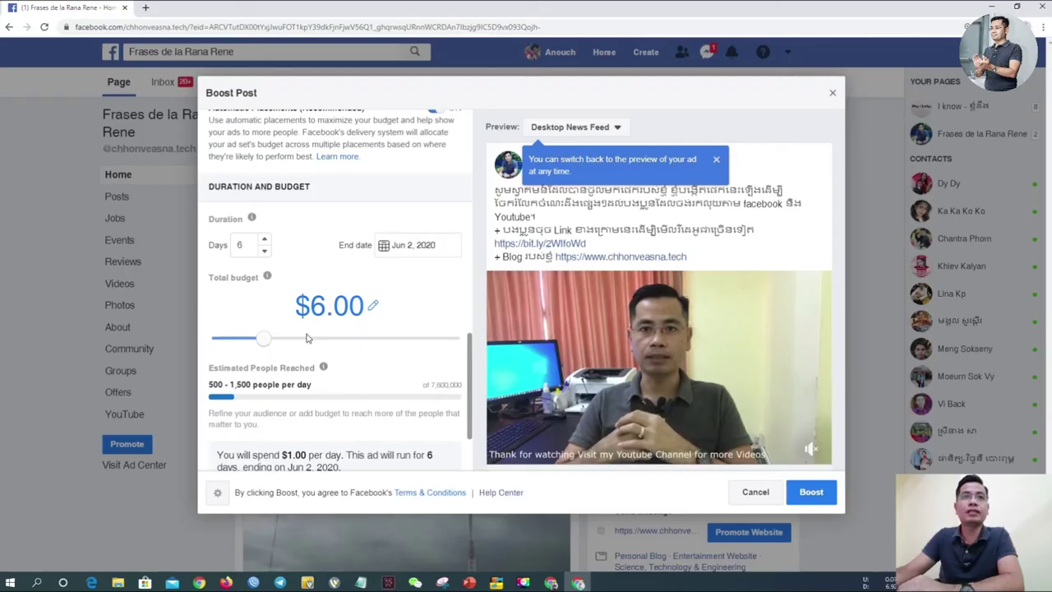
pyautogui.scroll(-3, 367, 383)
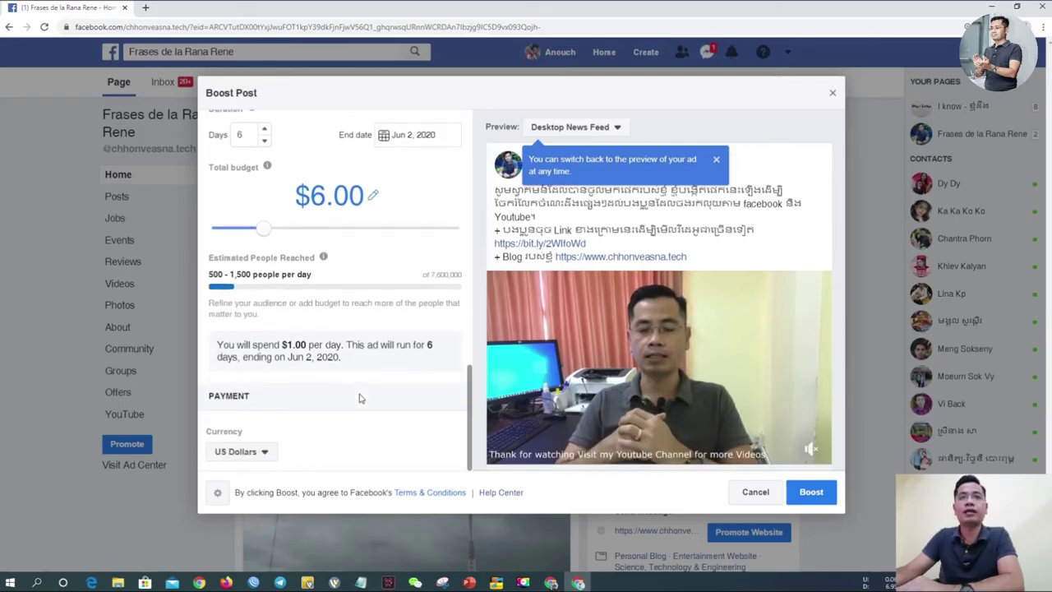
pyautogui.click(832, 494)
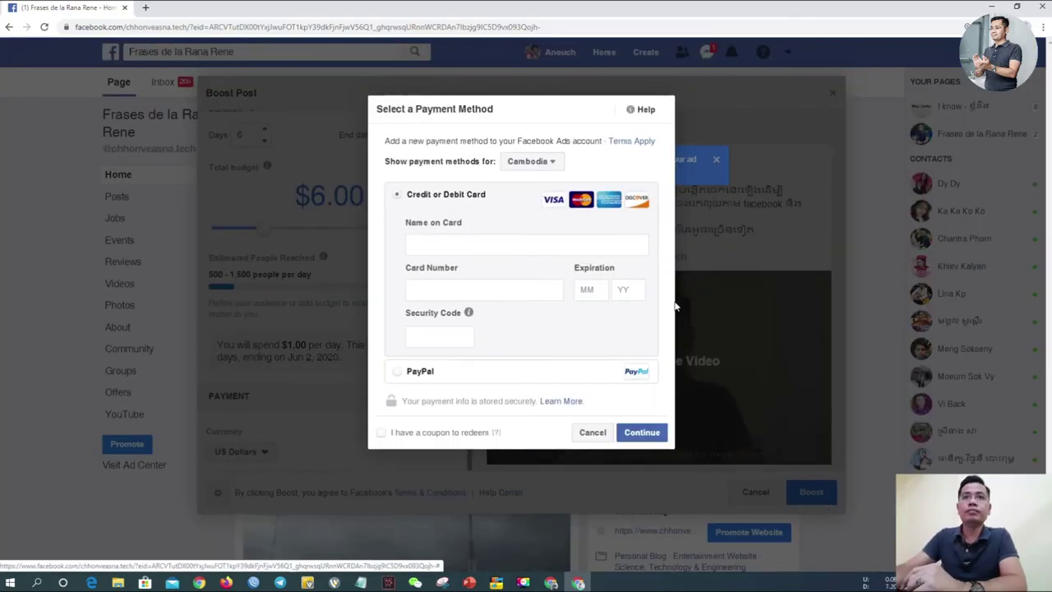
# Step: Enter the cardholder's name, paste the card number, and set expiry month 01
pyautogui.click(556, 251)
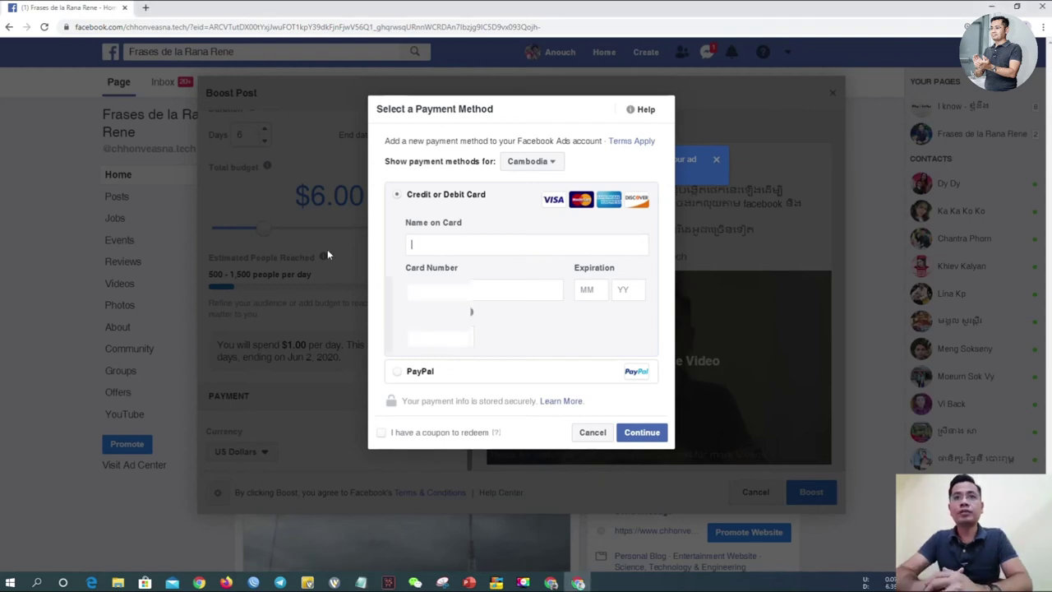
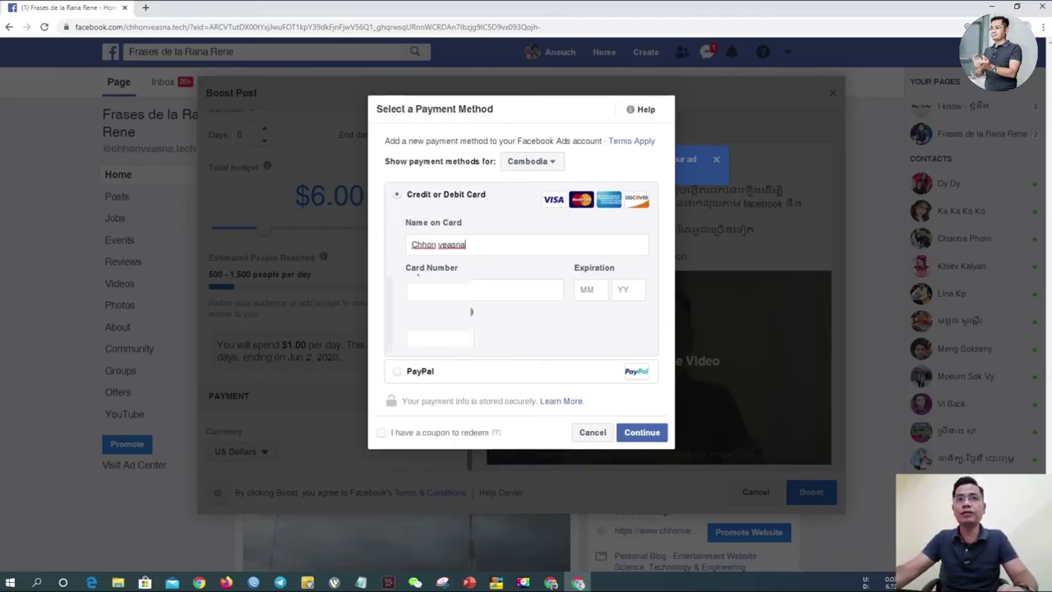
pyautogui.rightClick(424, 289)
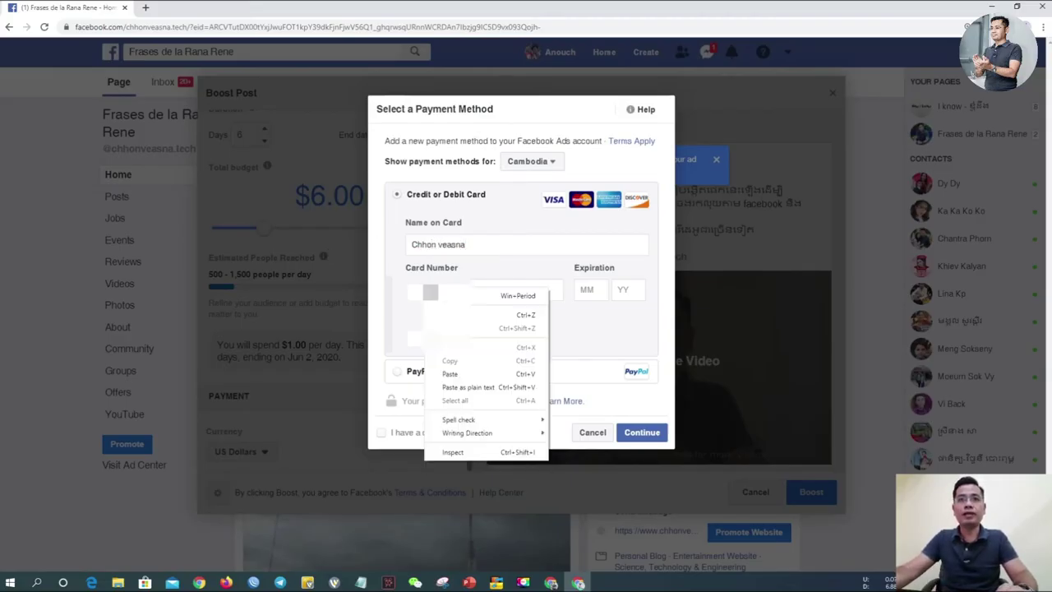
pyautogui.click(462, 377)
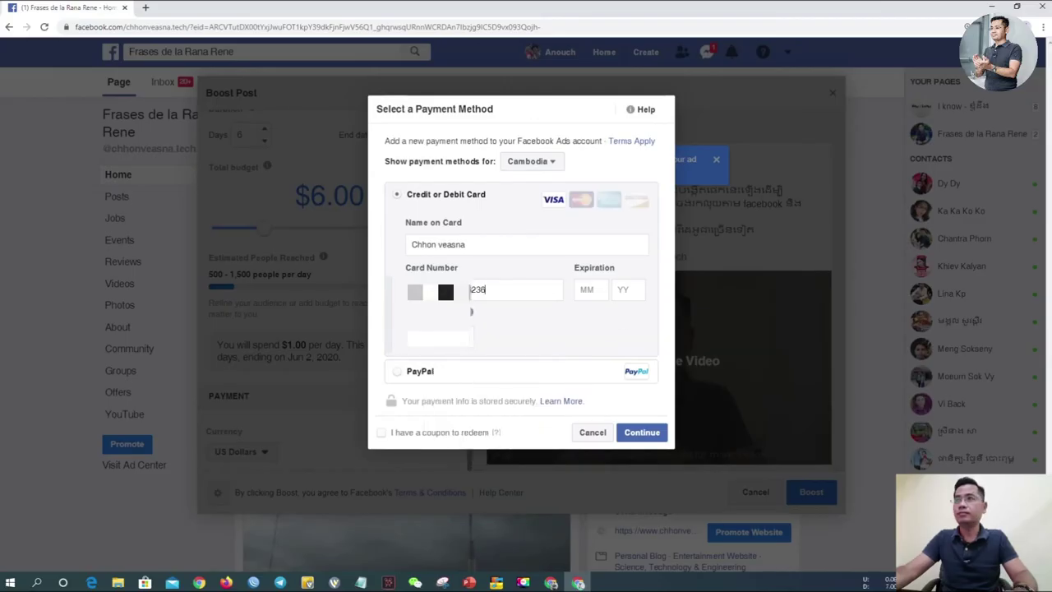
pyautogui.click(585, 290)
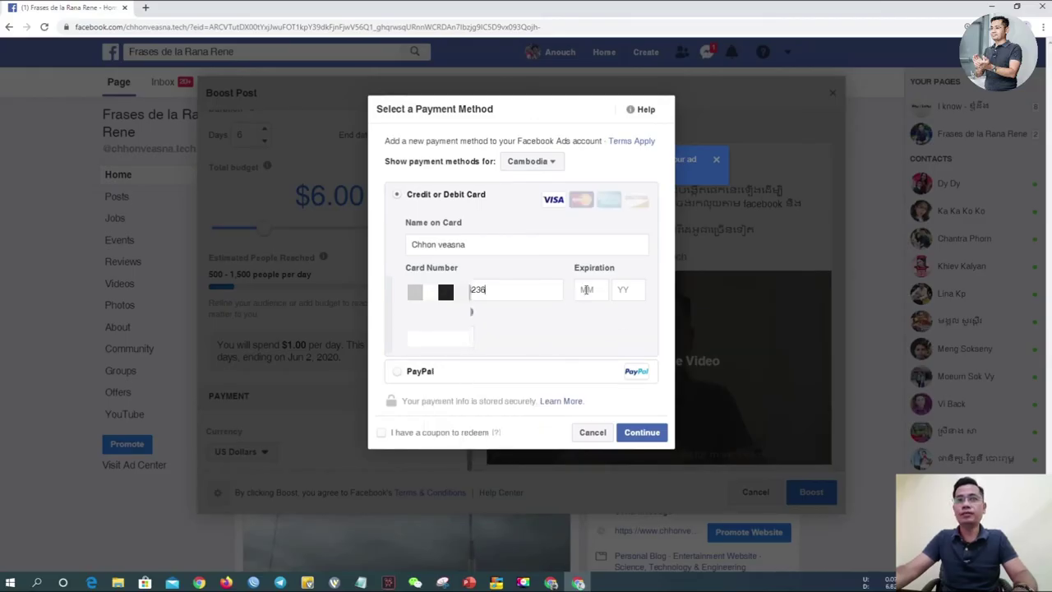
pyautogui.write('01')
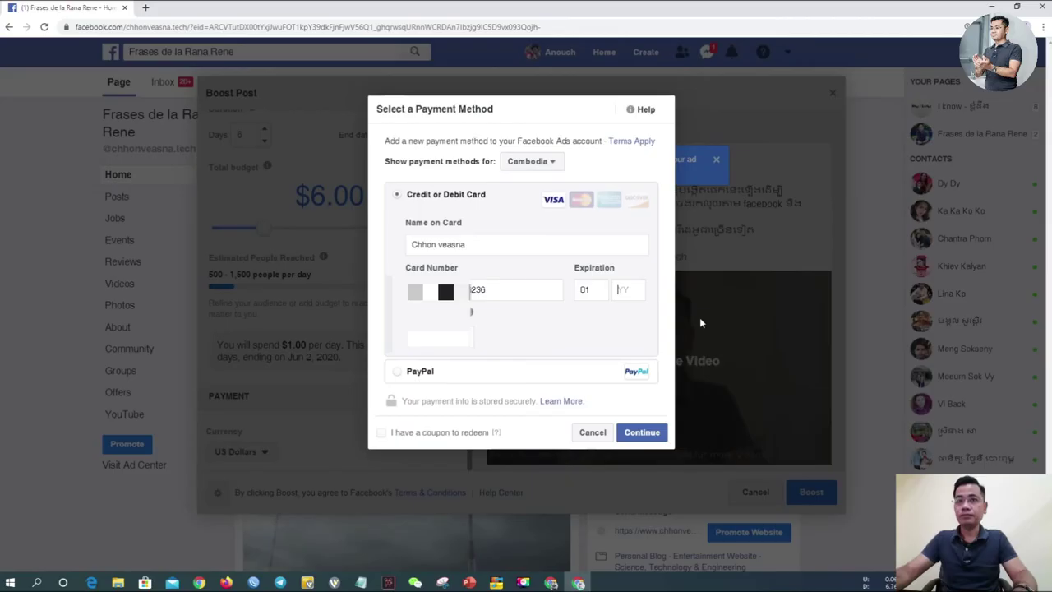